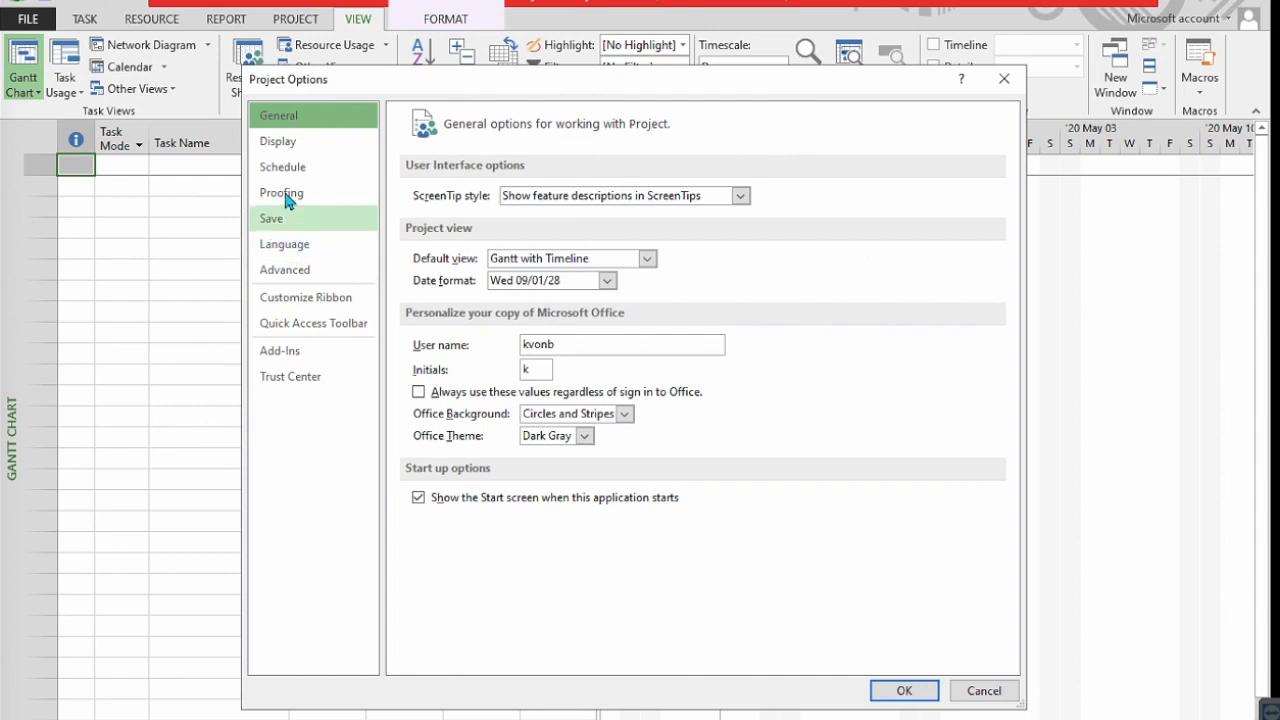
Set the scheduling options for All New Projects so that new tasks are created as Auto Scheduled
left_click(284, 175)
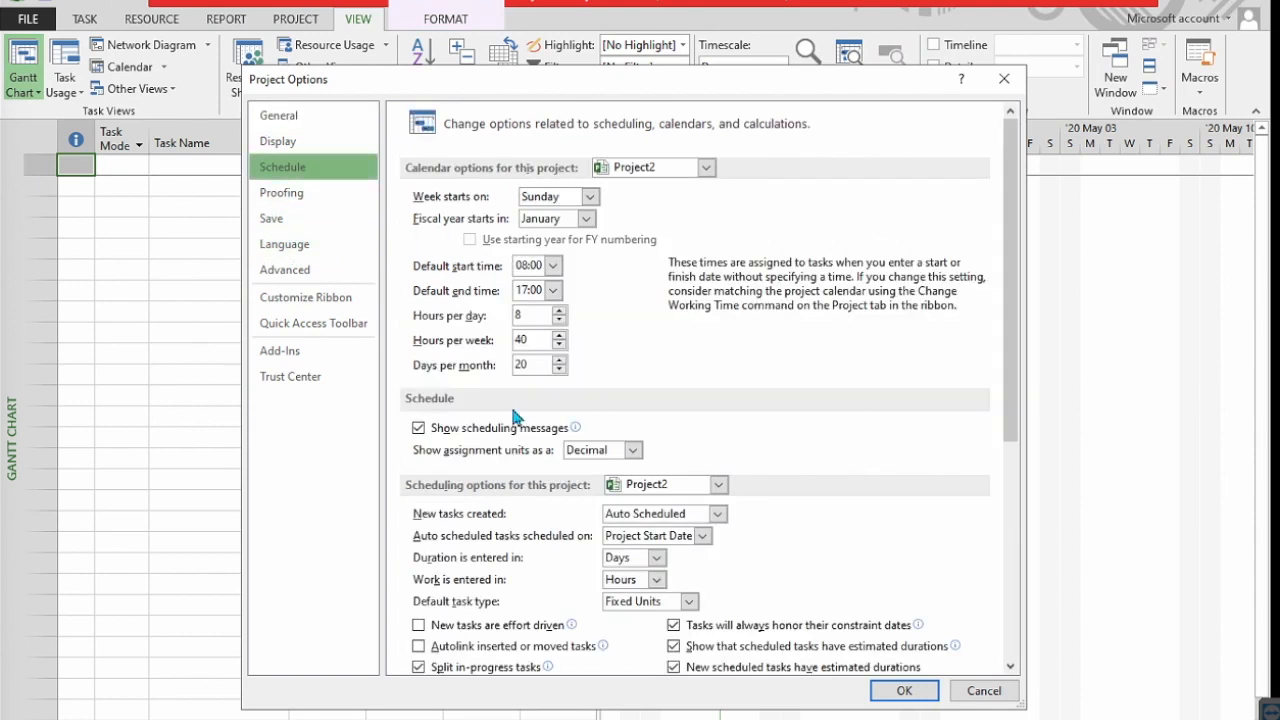
left_click(634, 451)
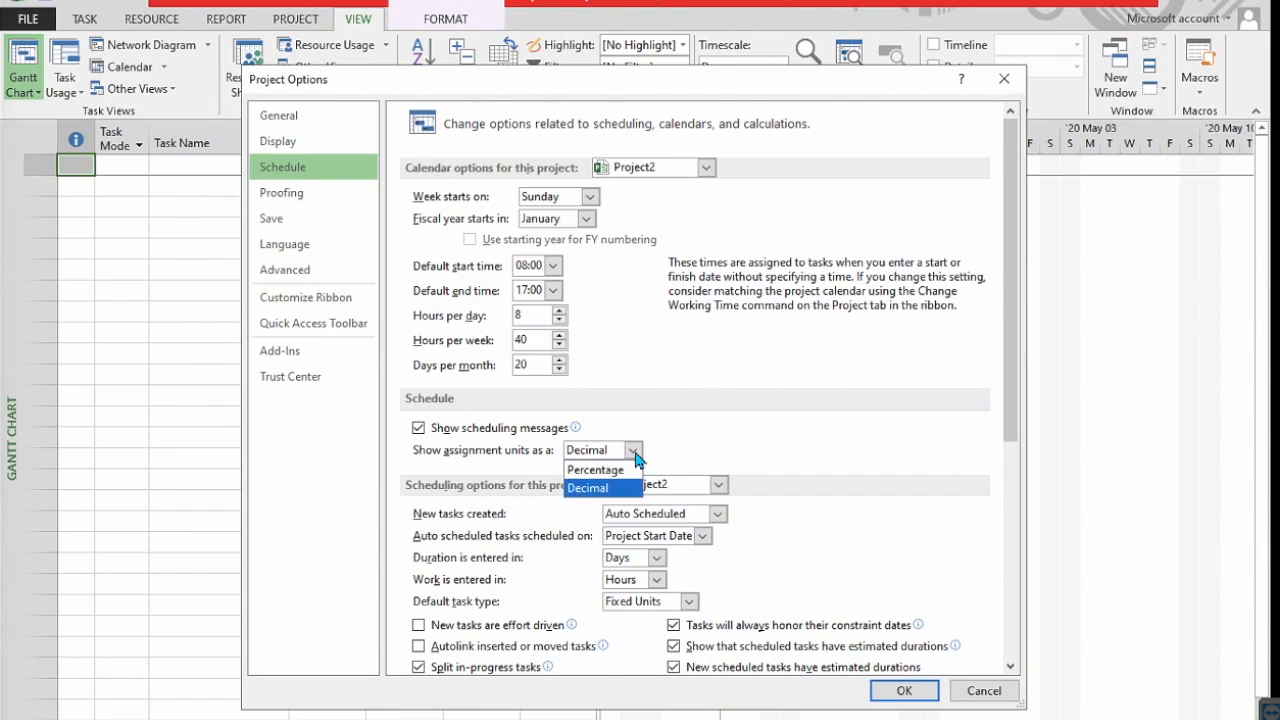
left_click(634, 451)
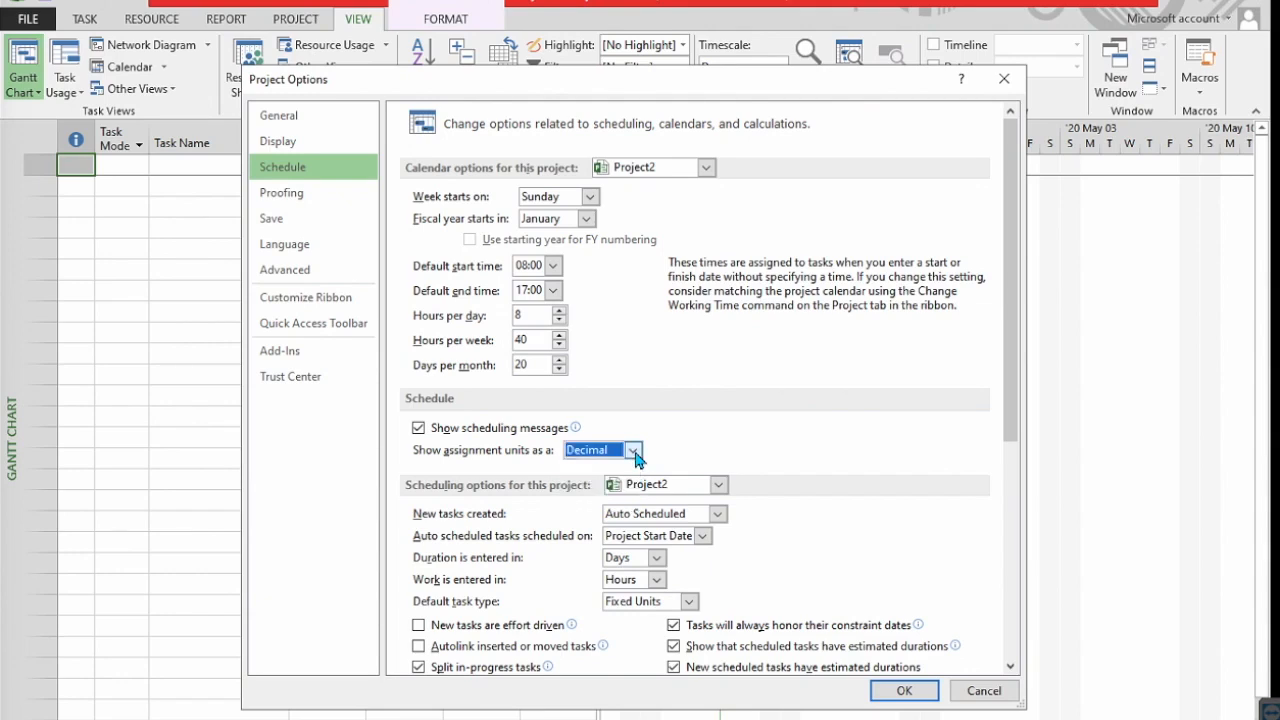
left_click(718, 485)
left_click(712, 500)
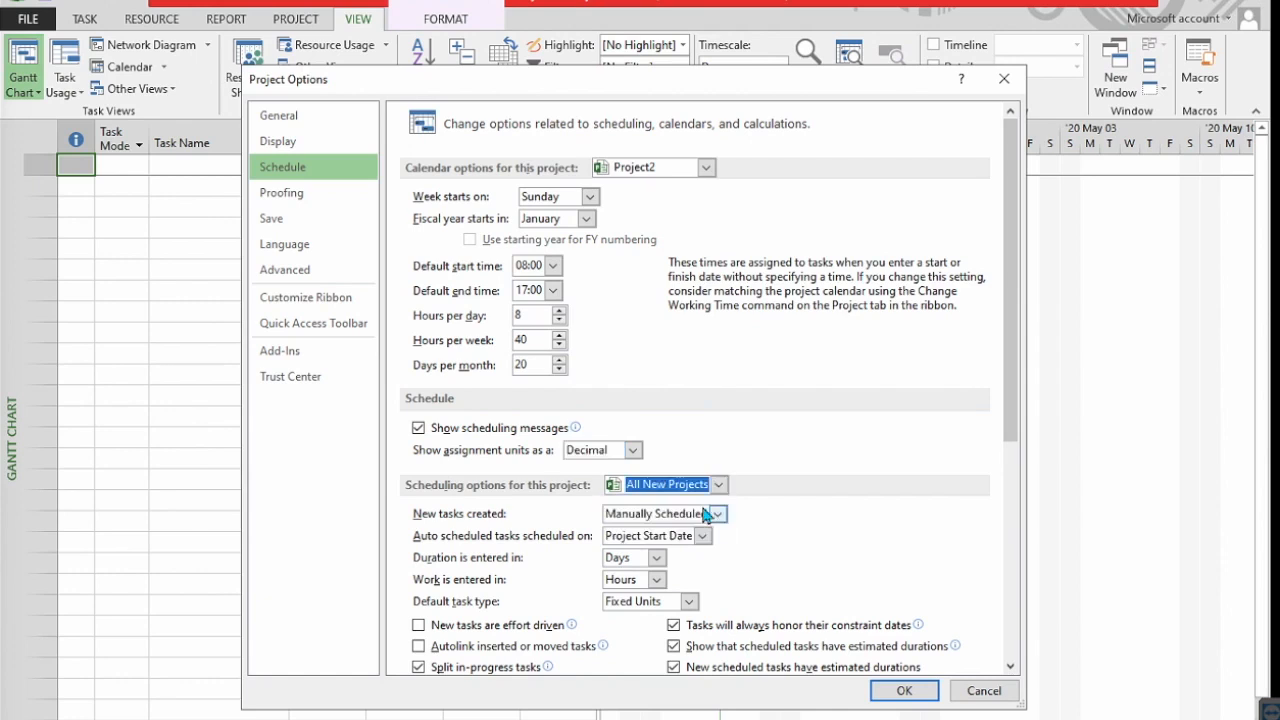
left_click(718, 513)
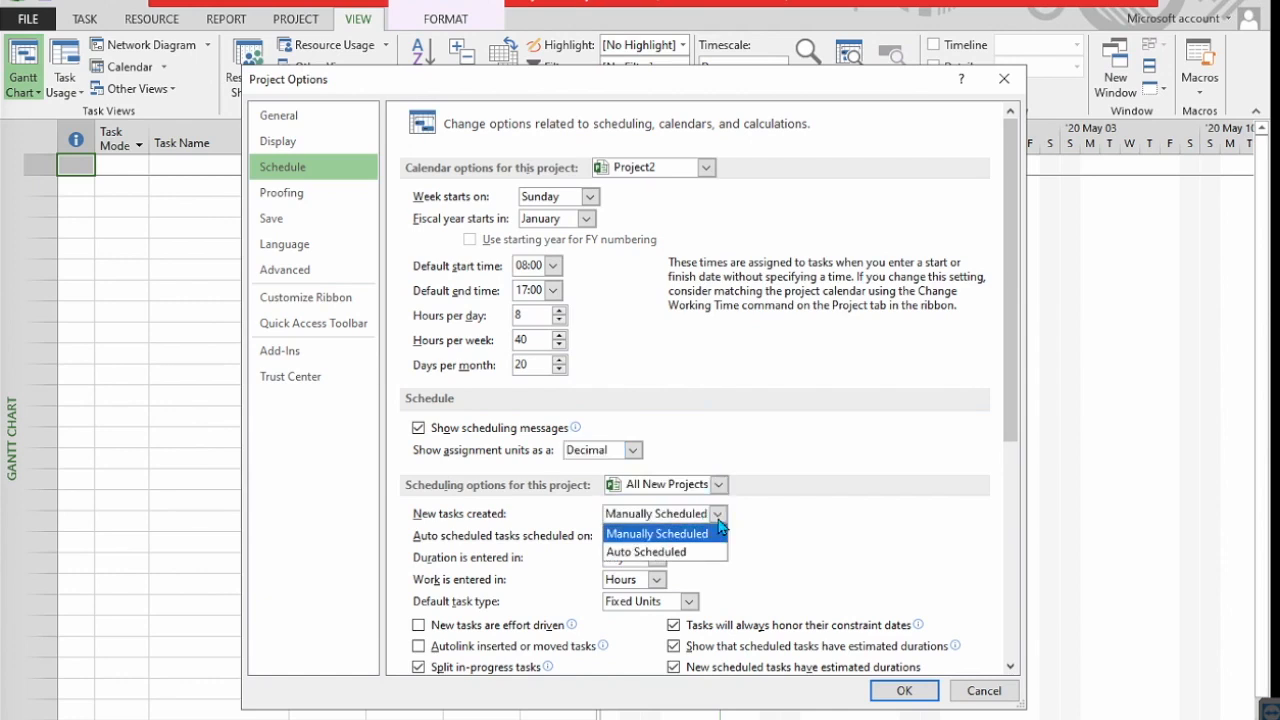
left_click(663, 556)
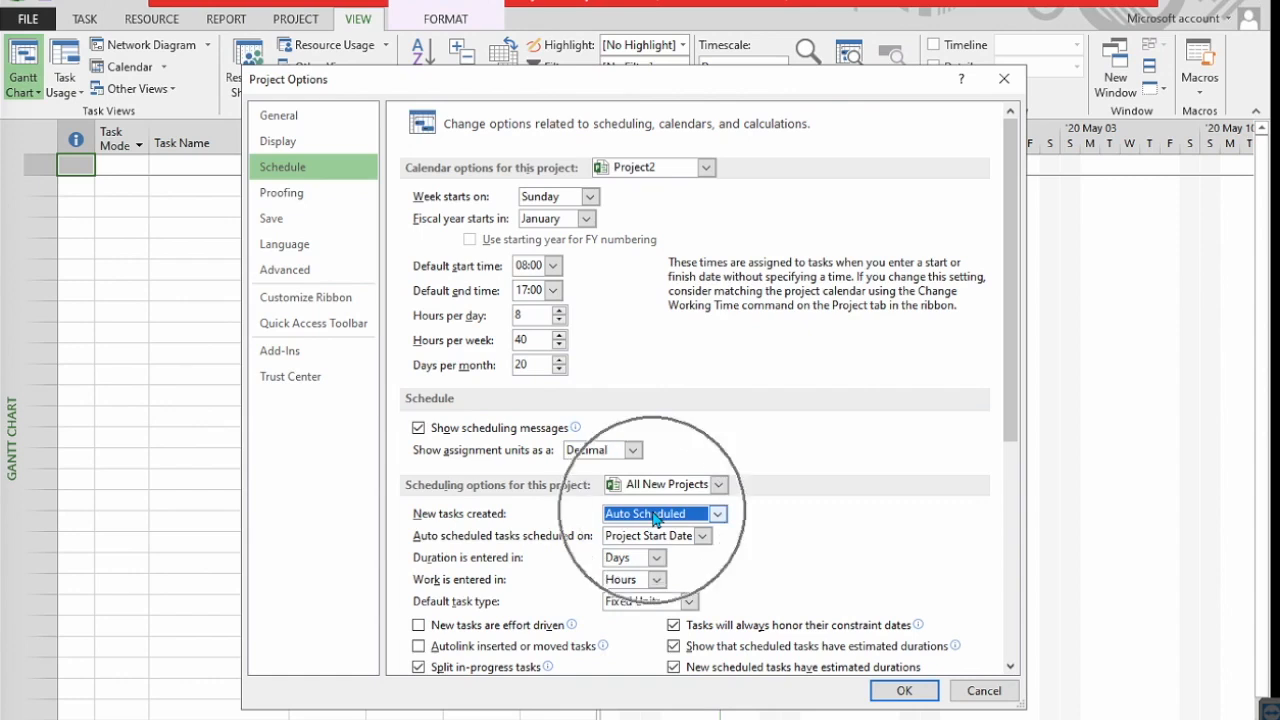
left_click(905, 690)
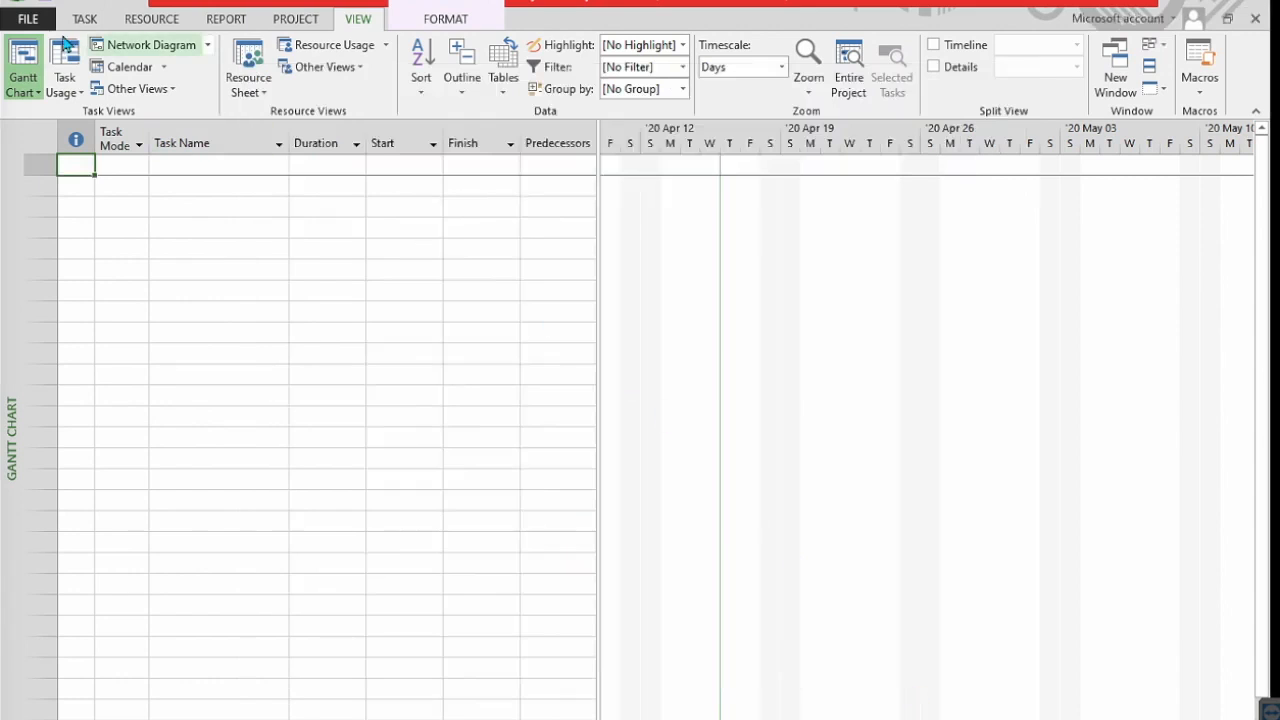
Close Project2 without saving its changes and create a new blank project
left_click(34, 22)
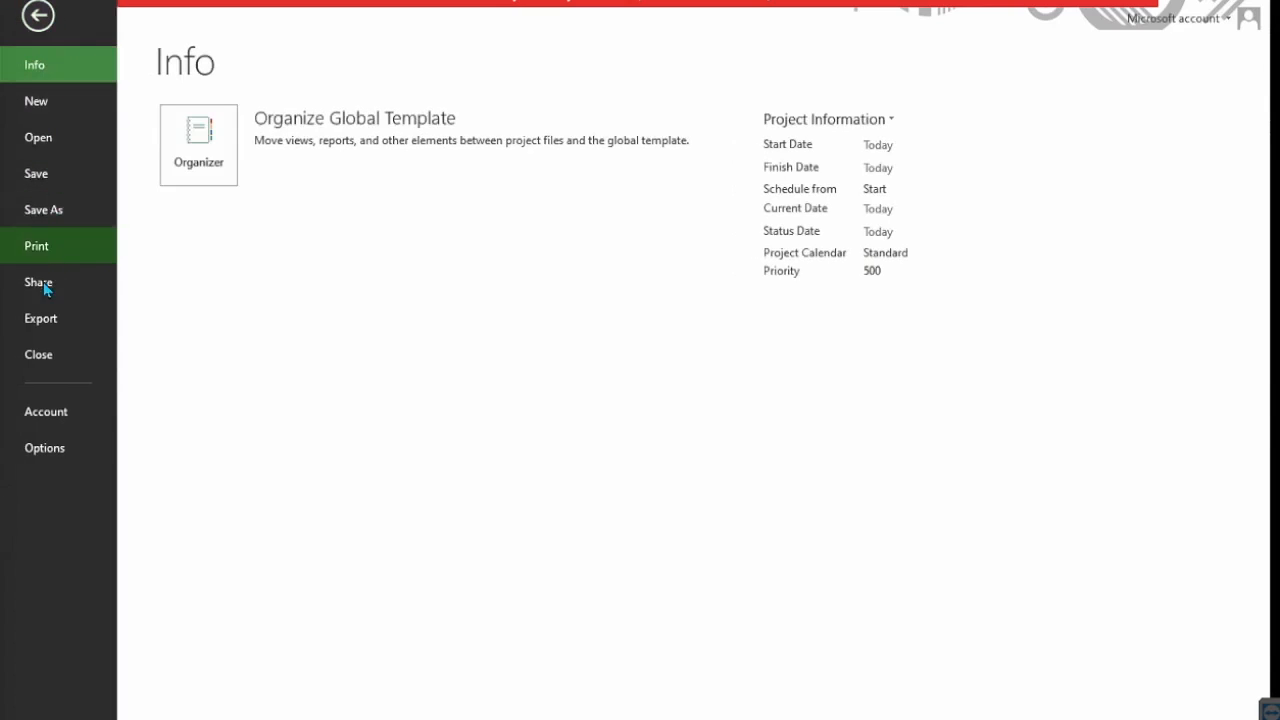
left_click(50, 350)
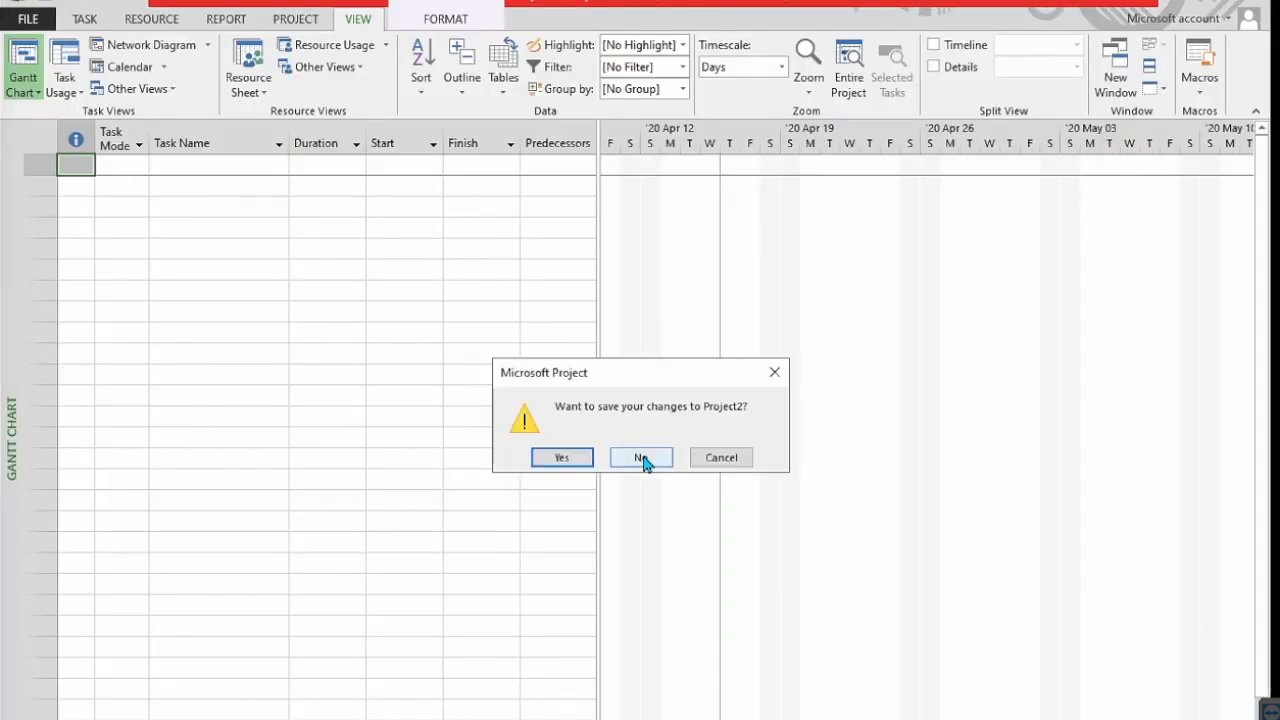
left_click(642, 459)
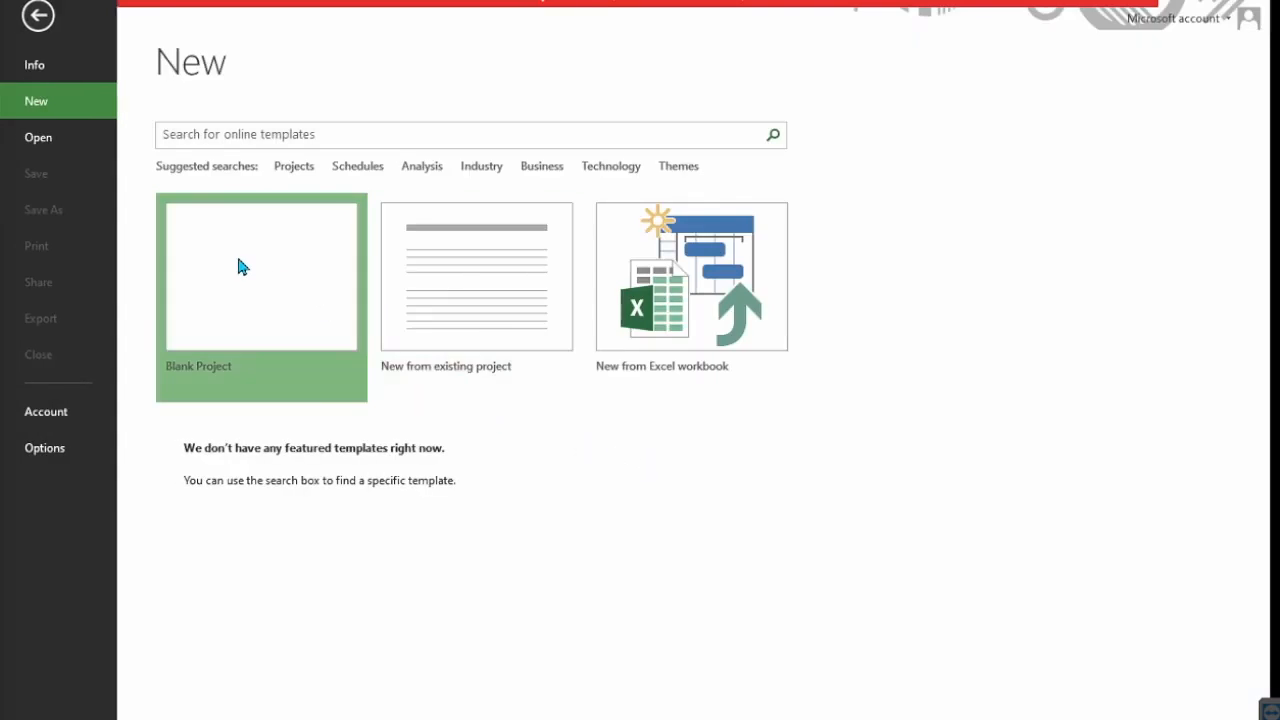
left_click(238, 259)
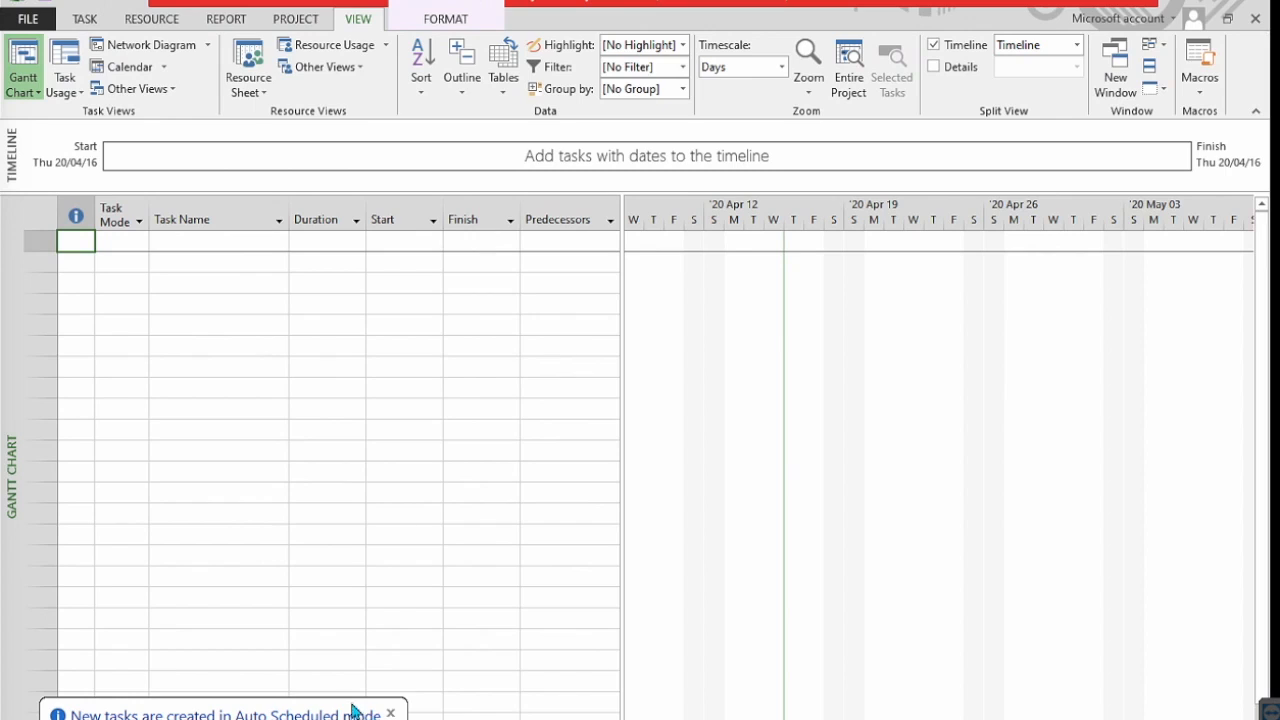
Dismiss the notice about new task scheduling and display the View Bar beside the Gantt chart
left_click(293, 714)
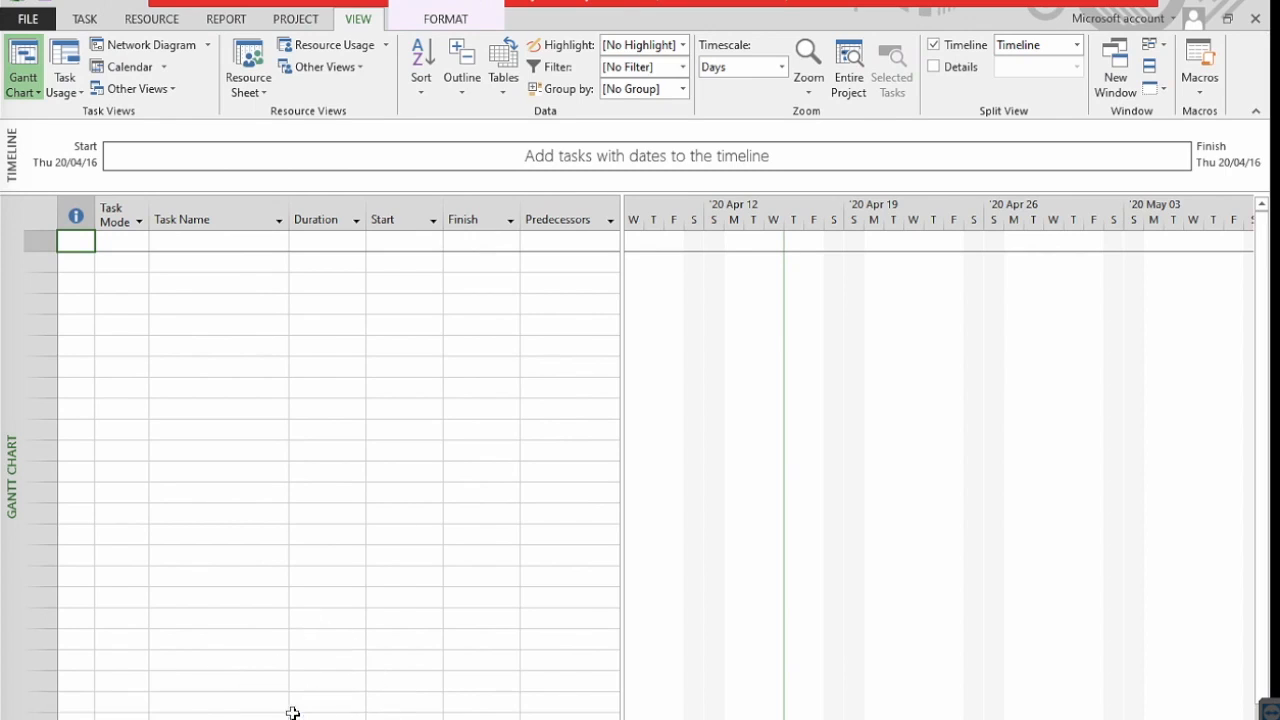
right_click(14, 413)
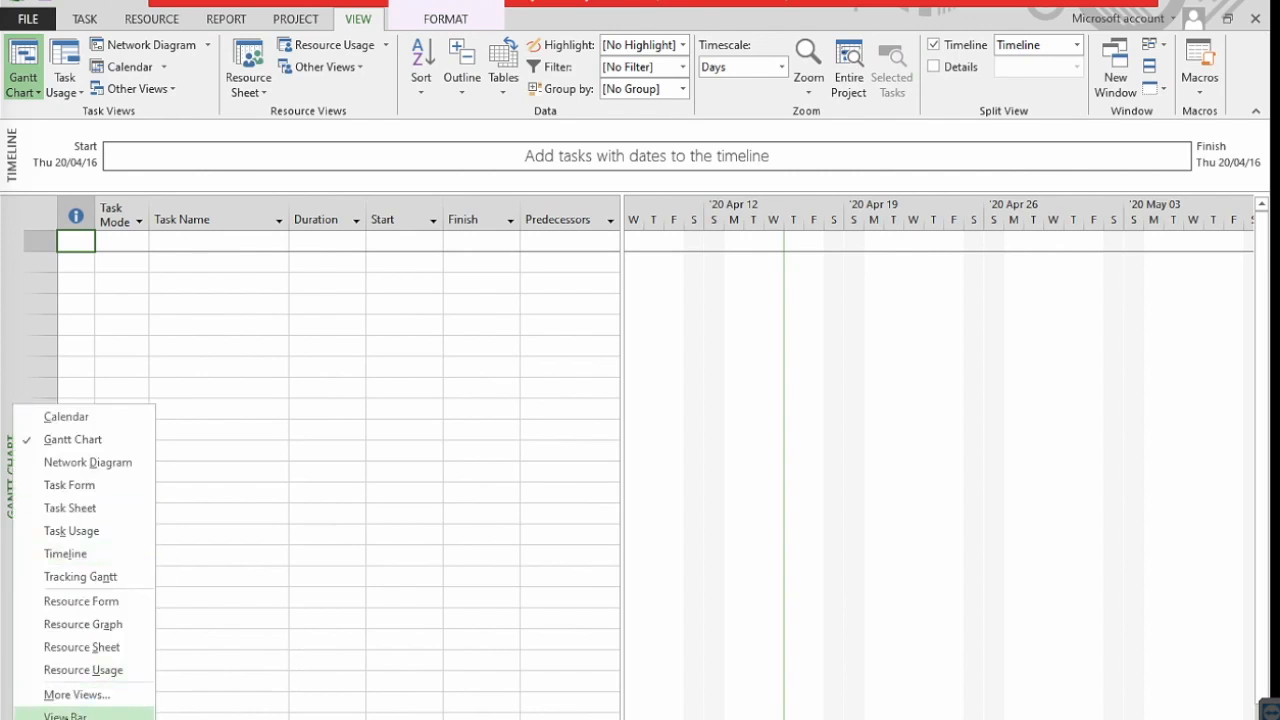
left_click(60, 716)
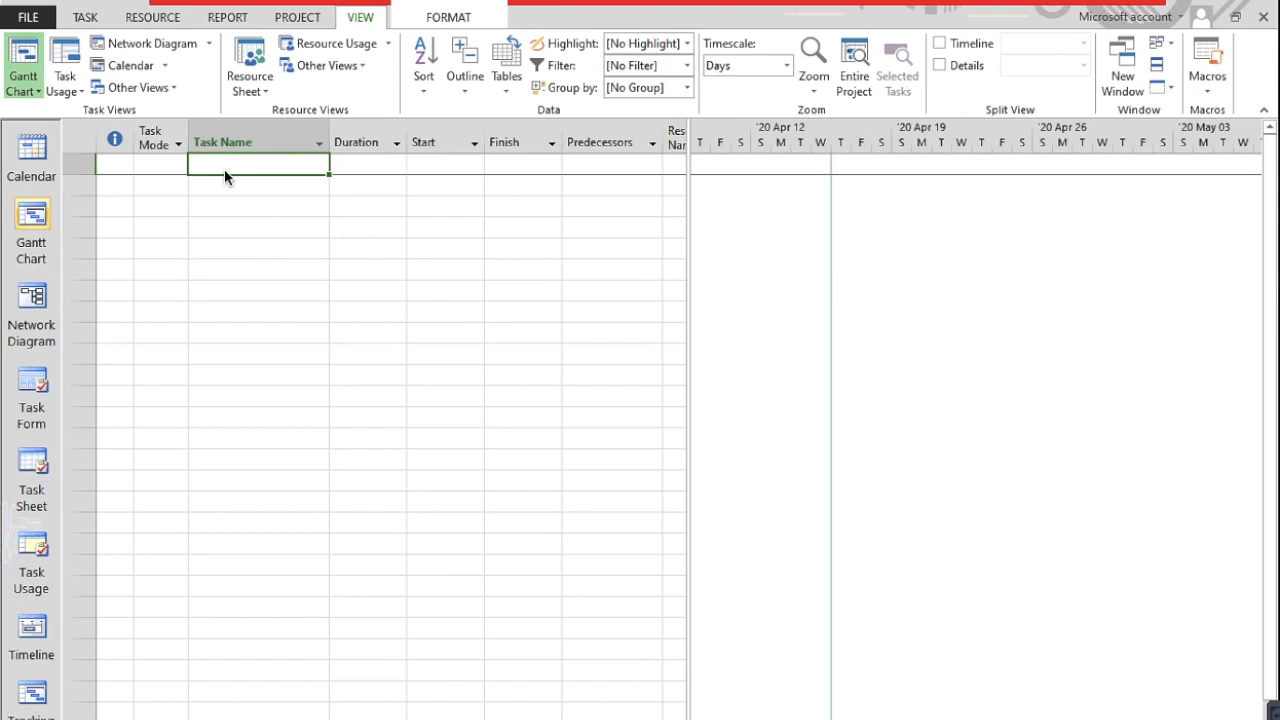
Enter PHASE 1, Task 1 and Task 2 as the task names in the first three rows
type("PHASE 1")
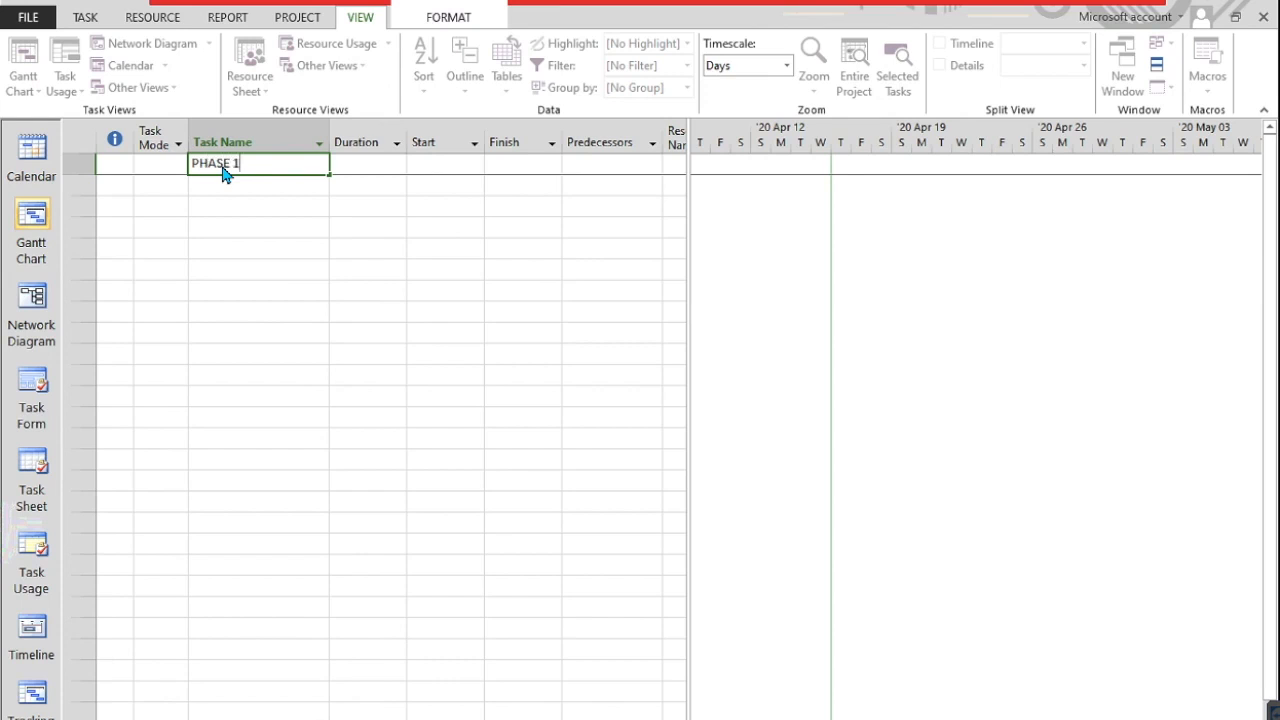
key("Return")
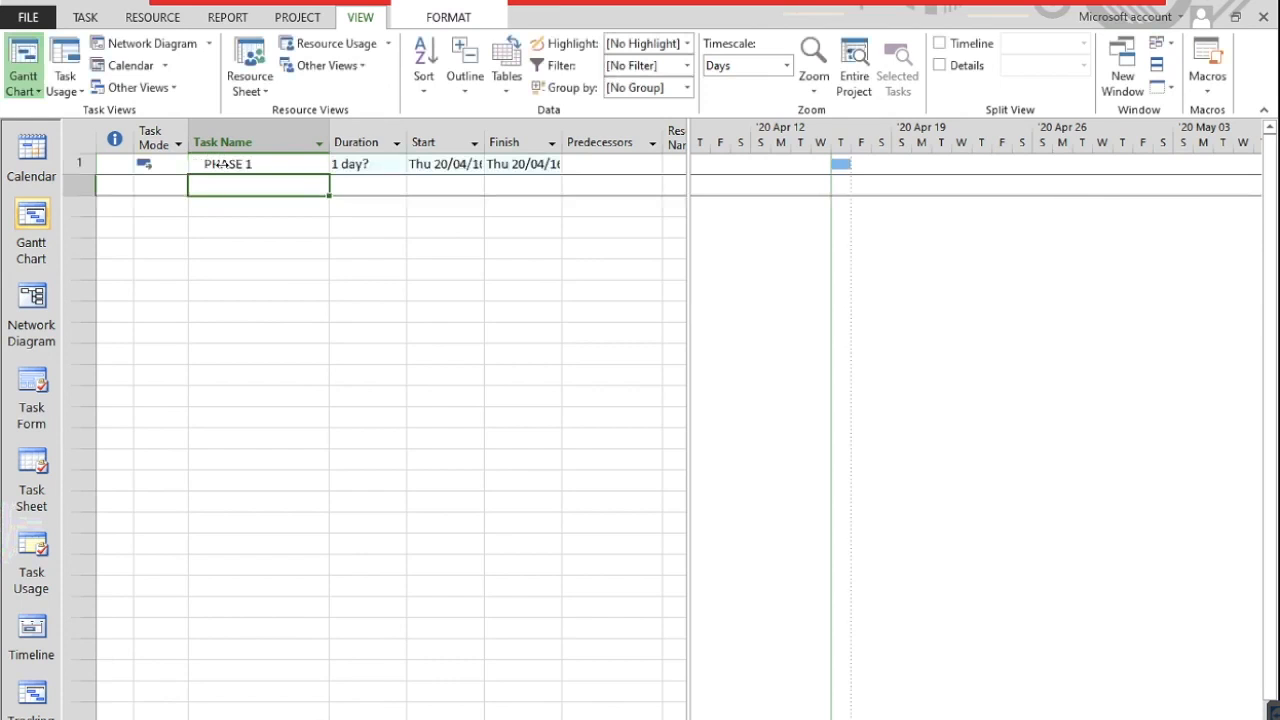
type("Task 2")
key("Return")
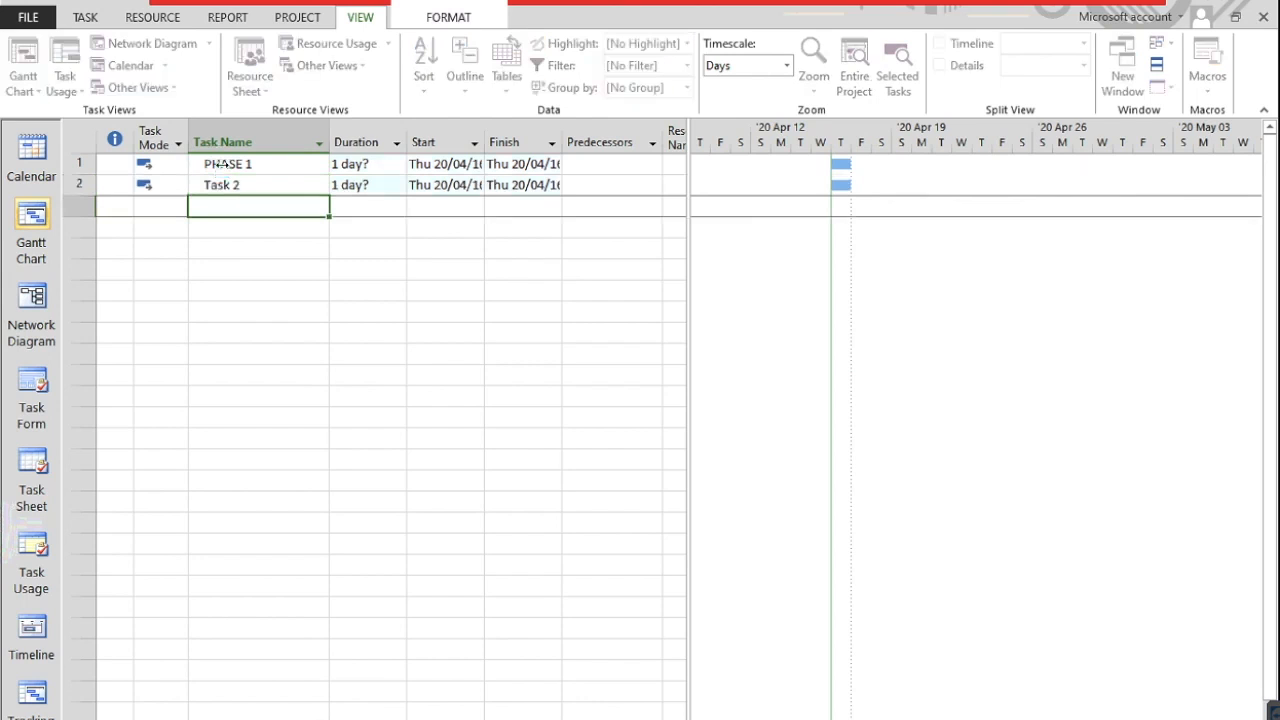
key("Up")
type("Task 1")
key("Return")
type("Task 3")
key("BackSpace")
type("2")
key("Return")
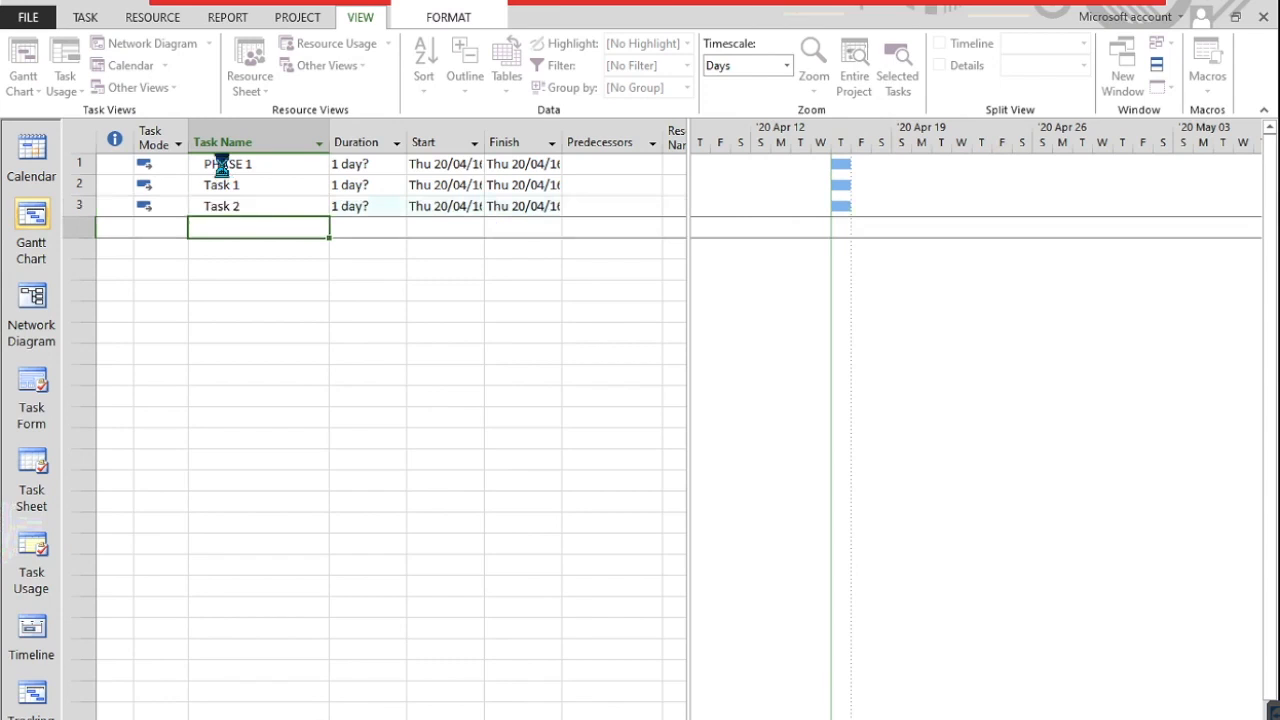
Add PHASE 2, Task 2.1 and Task 2.2 to the task list below Task 2
type("PHASE 2")
key("Return")
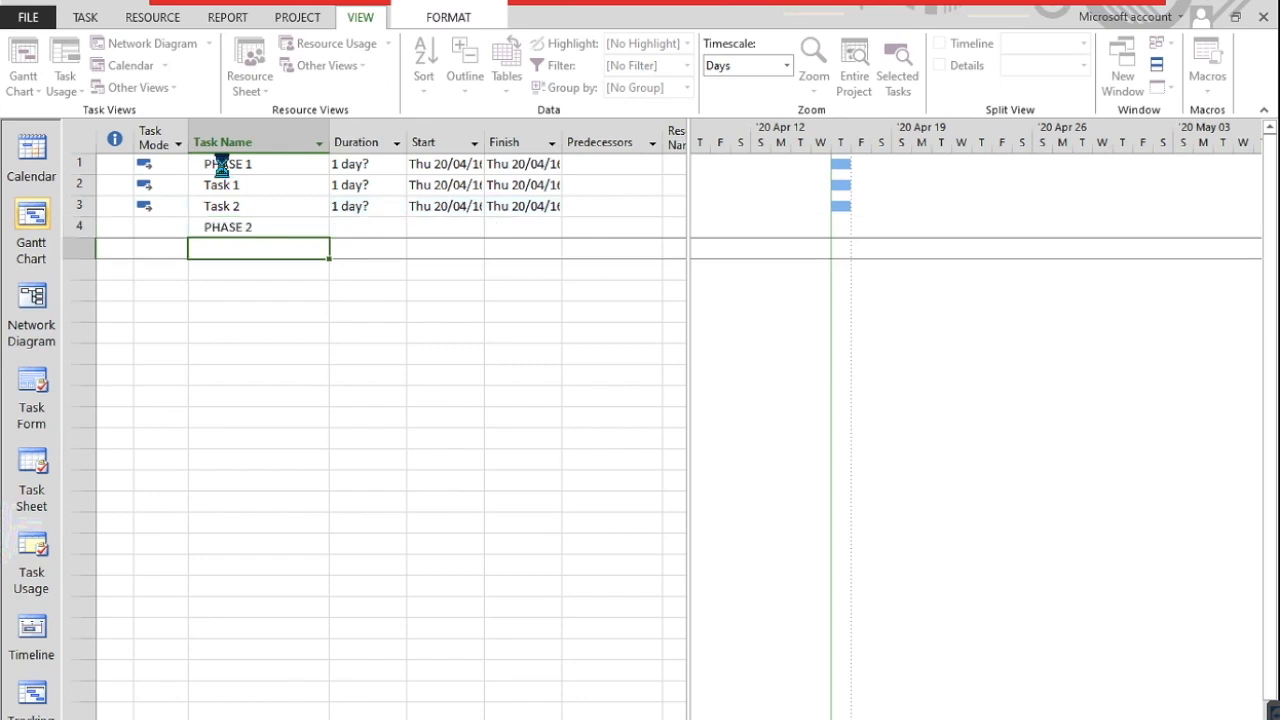
type("TAS")
key("BackSpace")
key("BackSpace")
type("as")
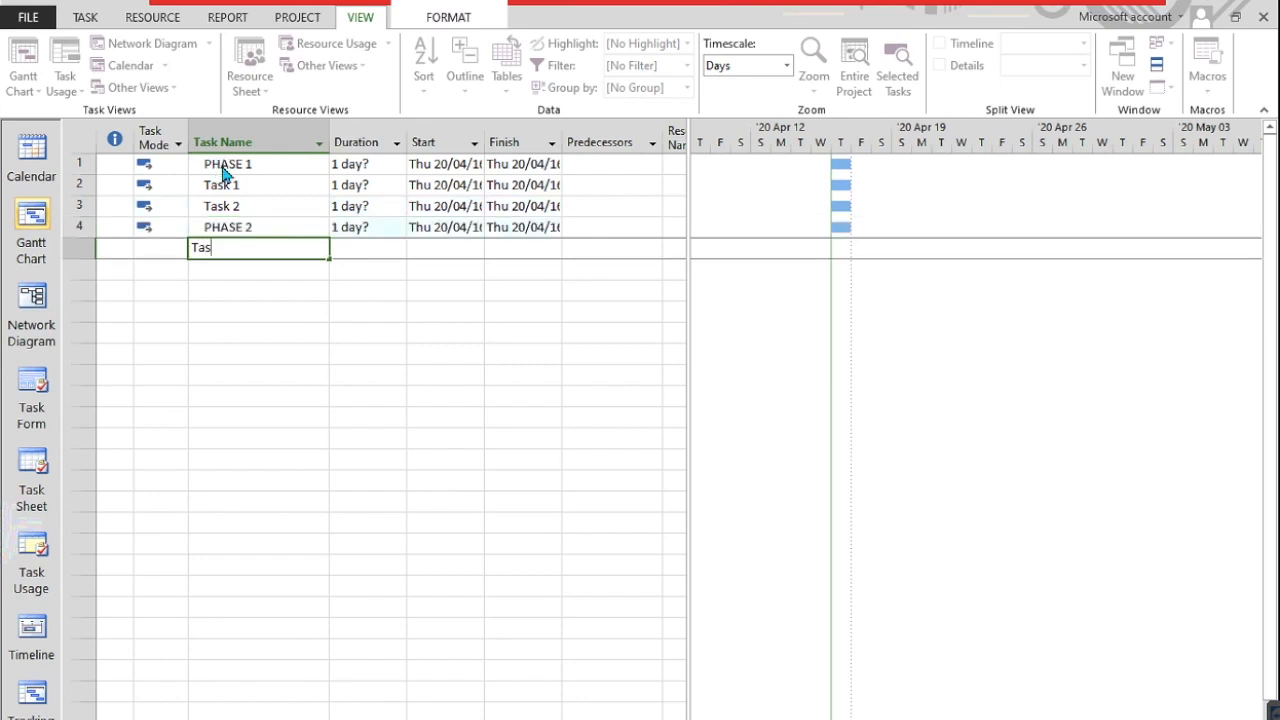
type("k 2.1")
key("Return")
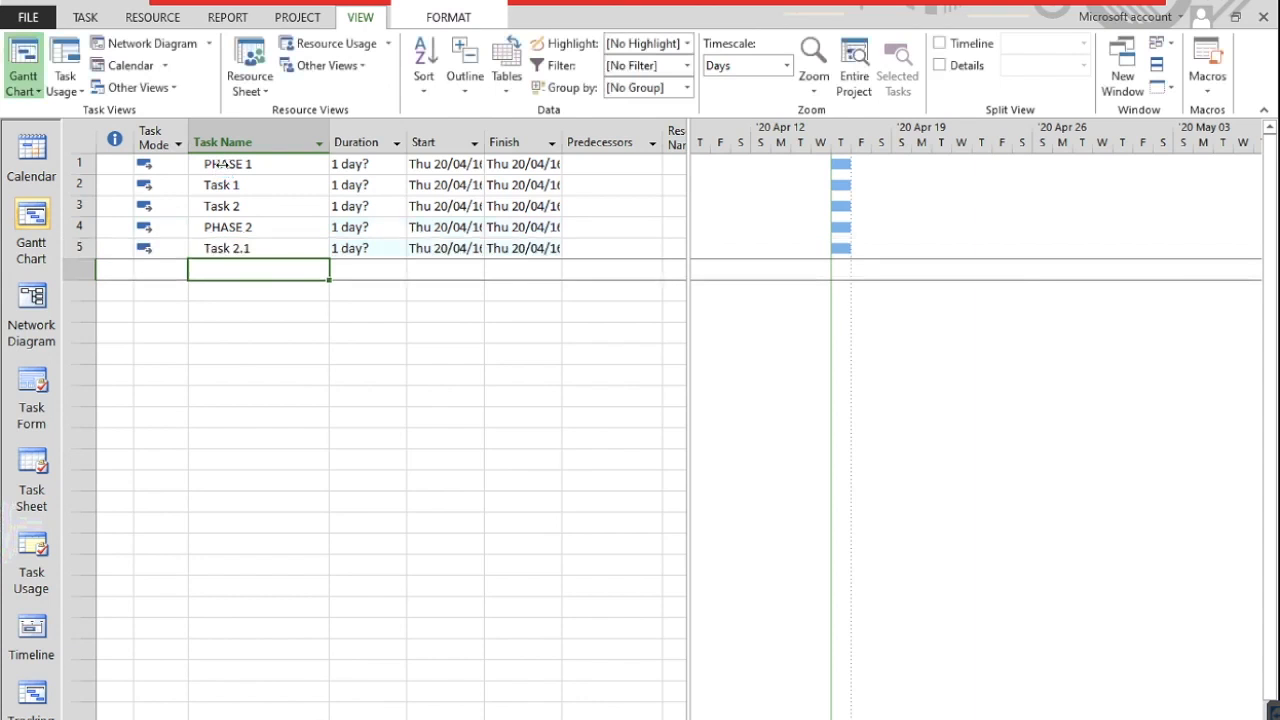
type("Task 2.2")
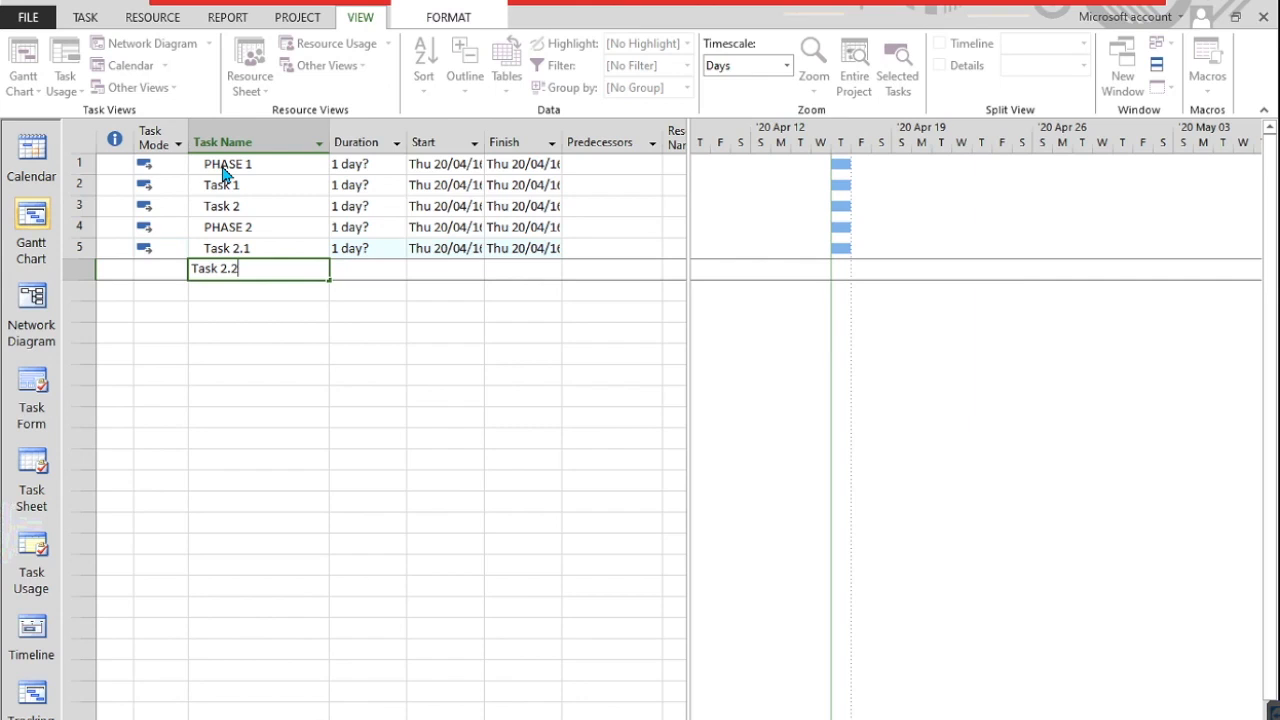
key("Return")
Add a Closing milestone below Task 2.2 with a duration of 0 days
type("Closing")
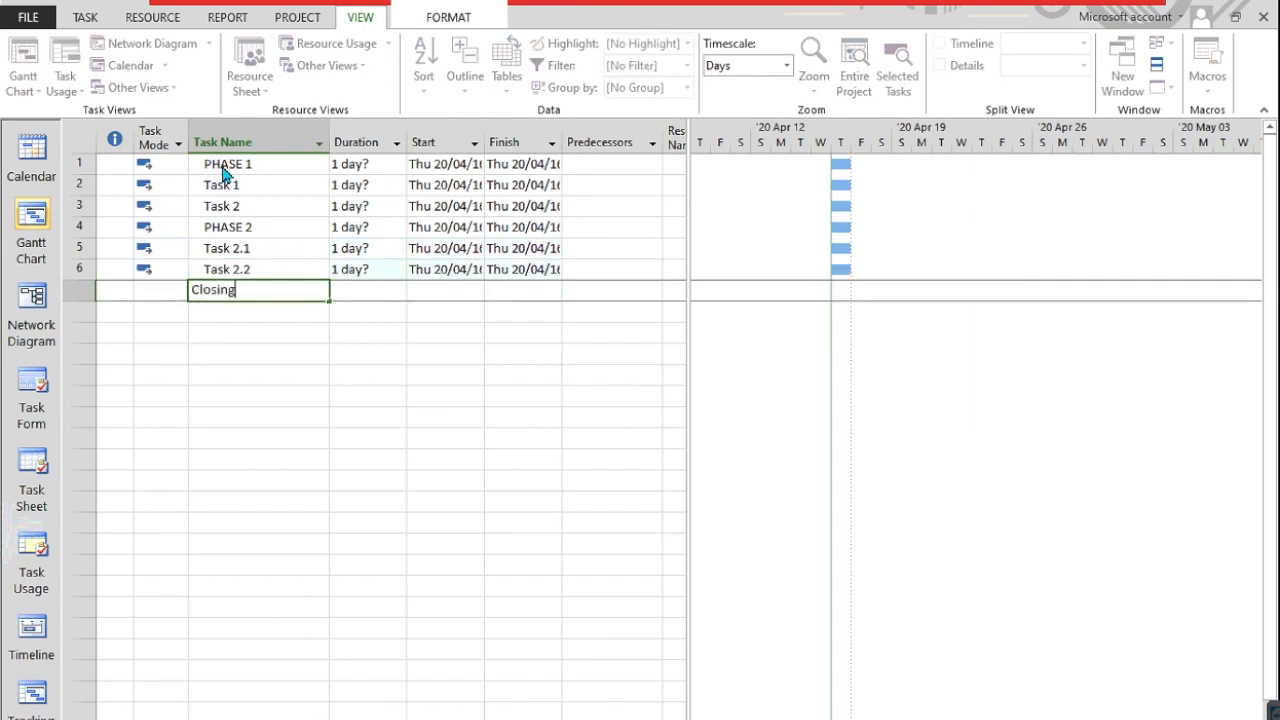
key("Tab")
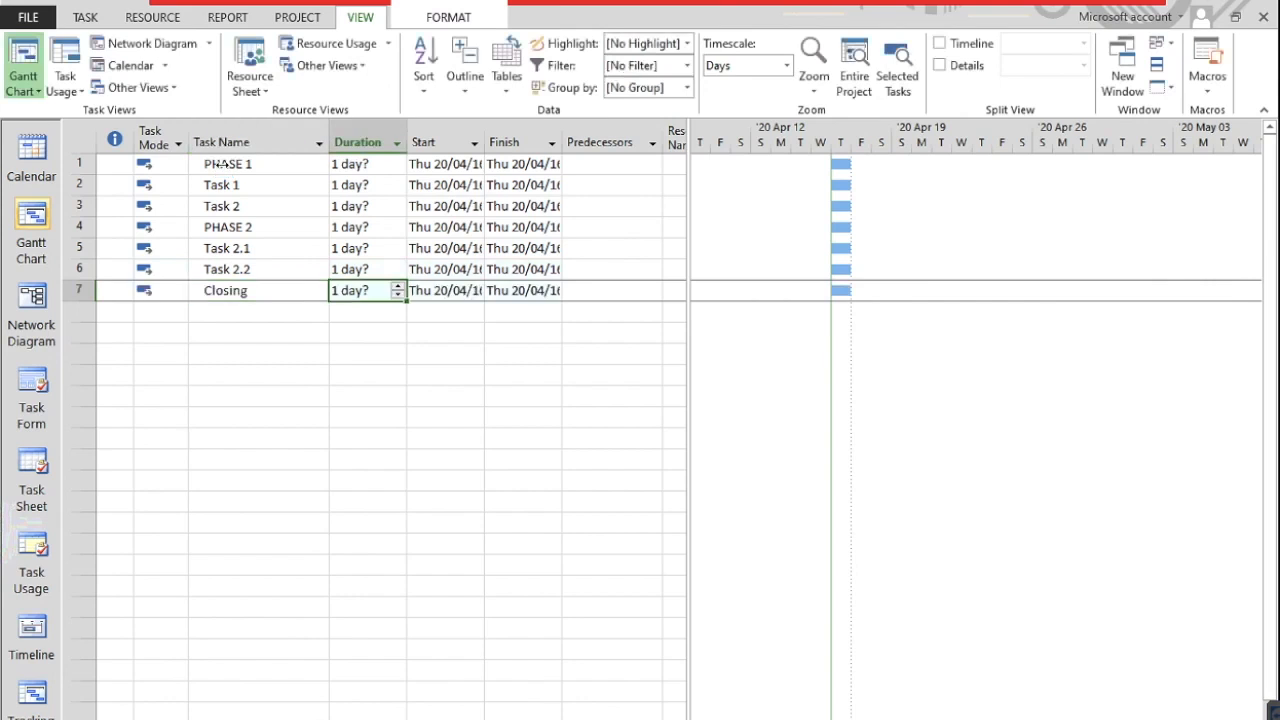
type("0")
left_click(350, 269)
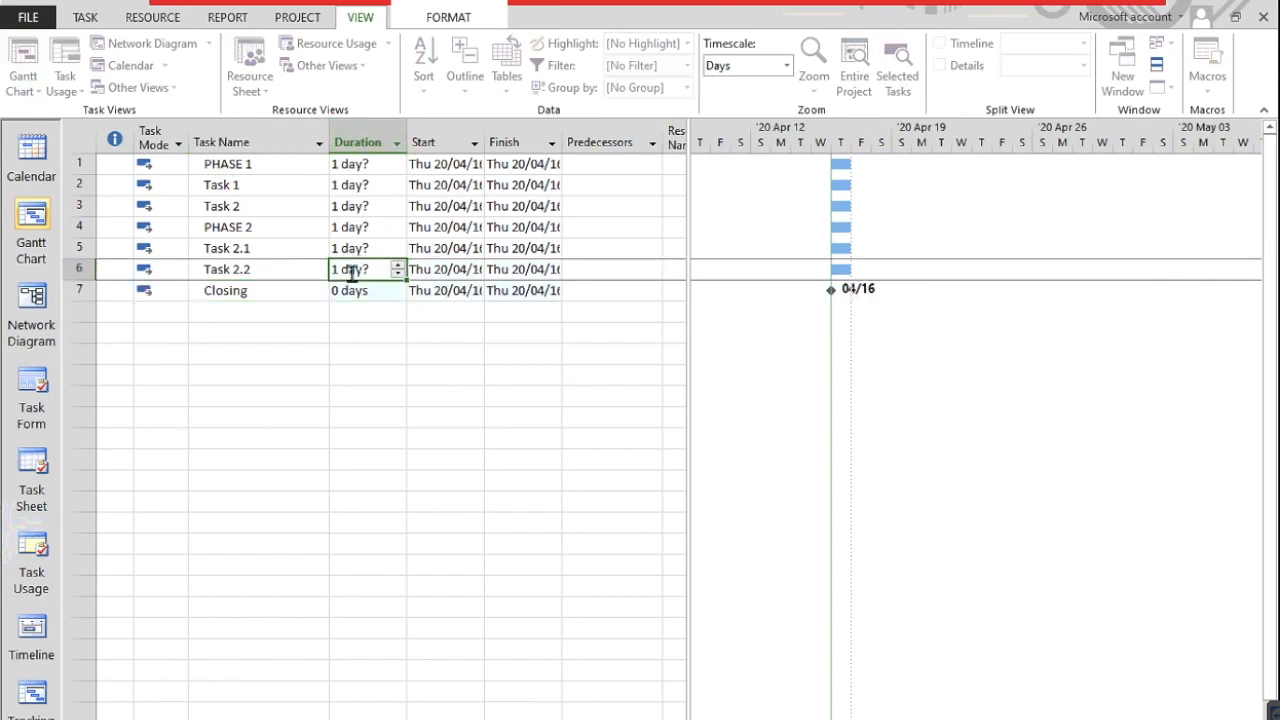
Set the duration of Task 1 to 2 days and of Task 2.1 to 3 days
left_click(340, 185)
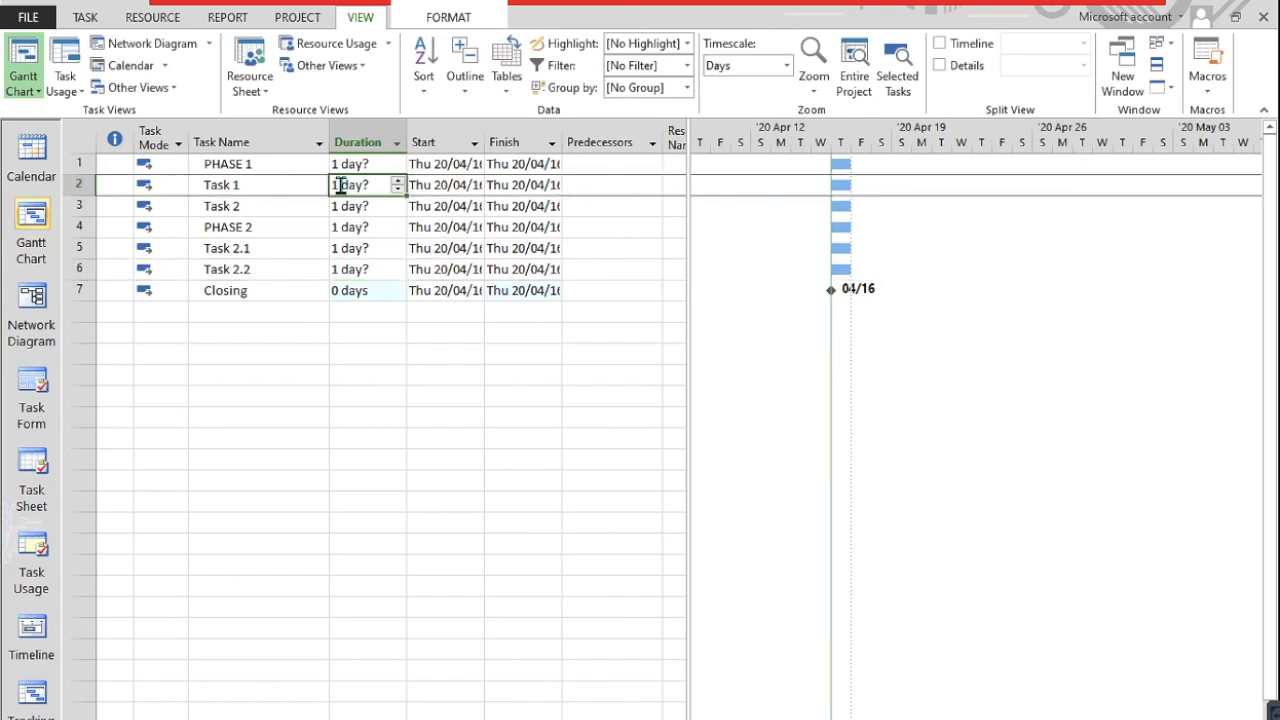
type("2")
key("Return")
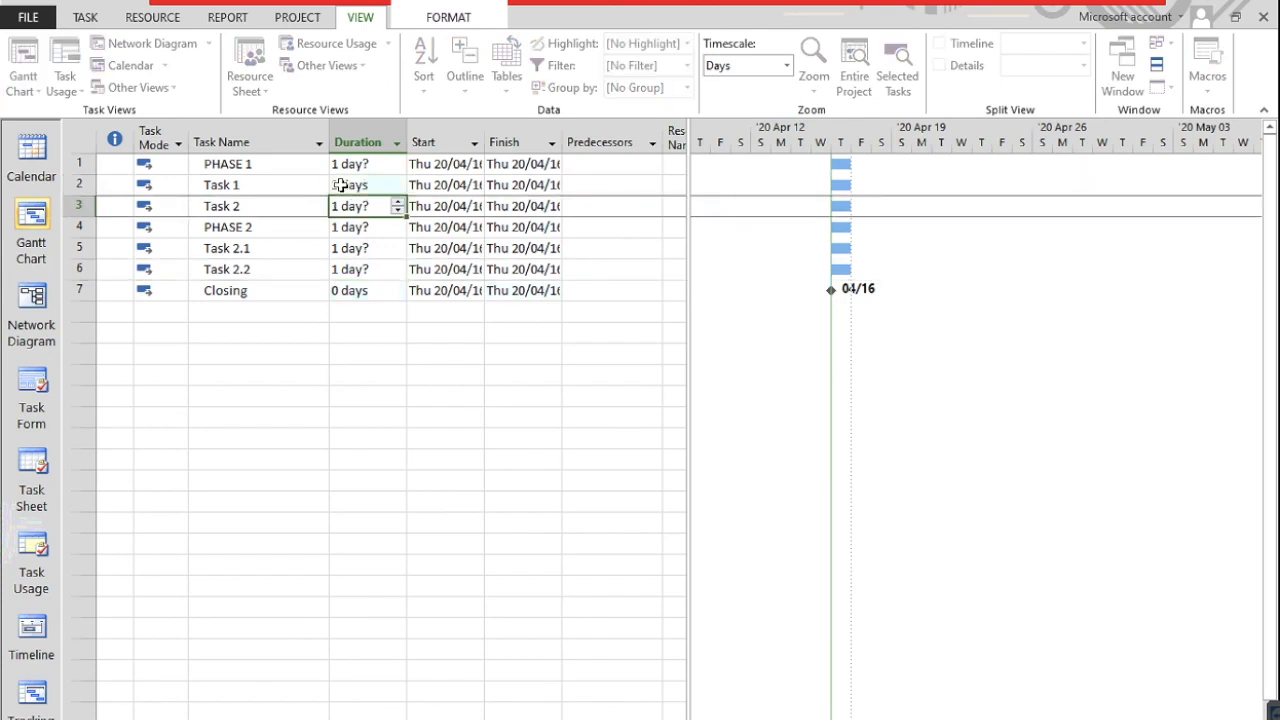
left_click(355, 250)
type("3")
key("Return")
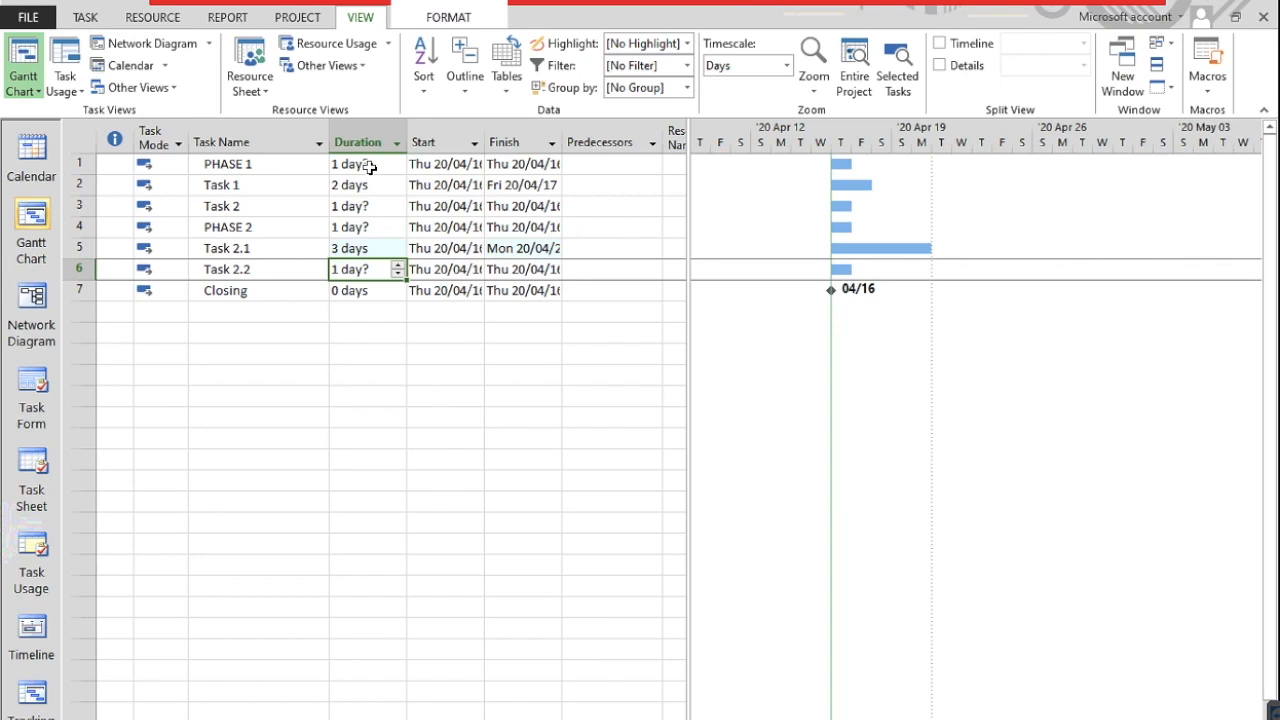
Indent Task 1 and Task 2 as subtasks of PHASE 1, and Task 2.1 and Task 2.2 as subtasks of PHASE 2
left_click(77, 184)
left_click(75, 206, "shift")
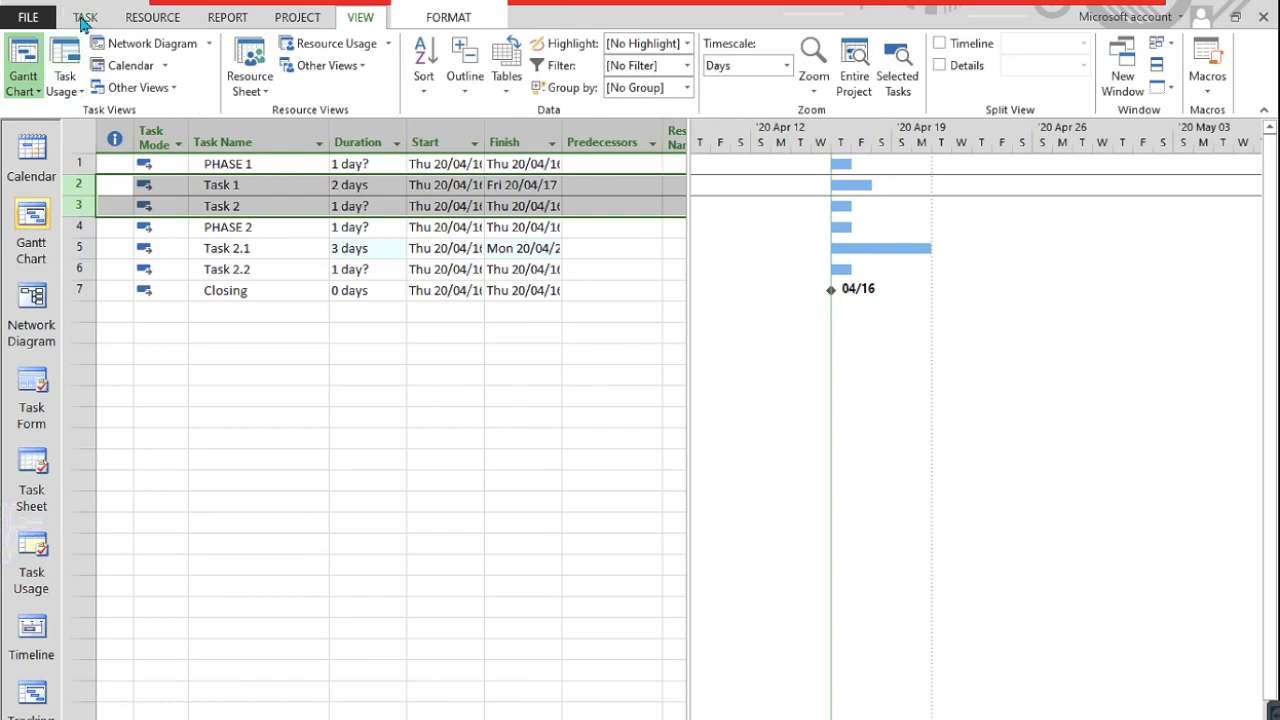
left_click(84, 18)
left_click(382, 82)
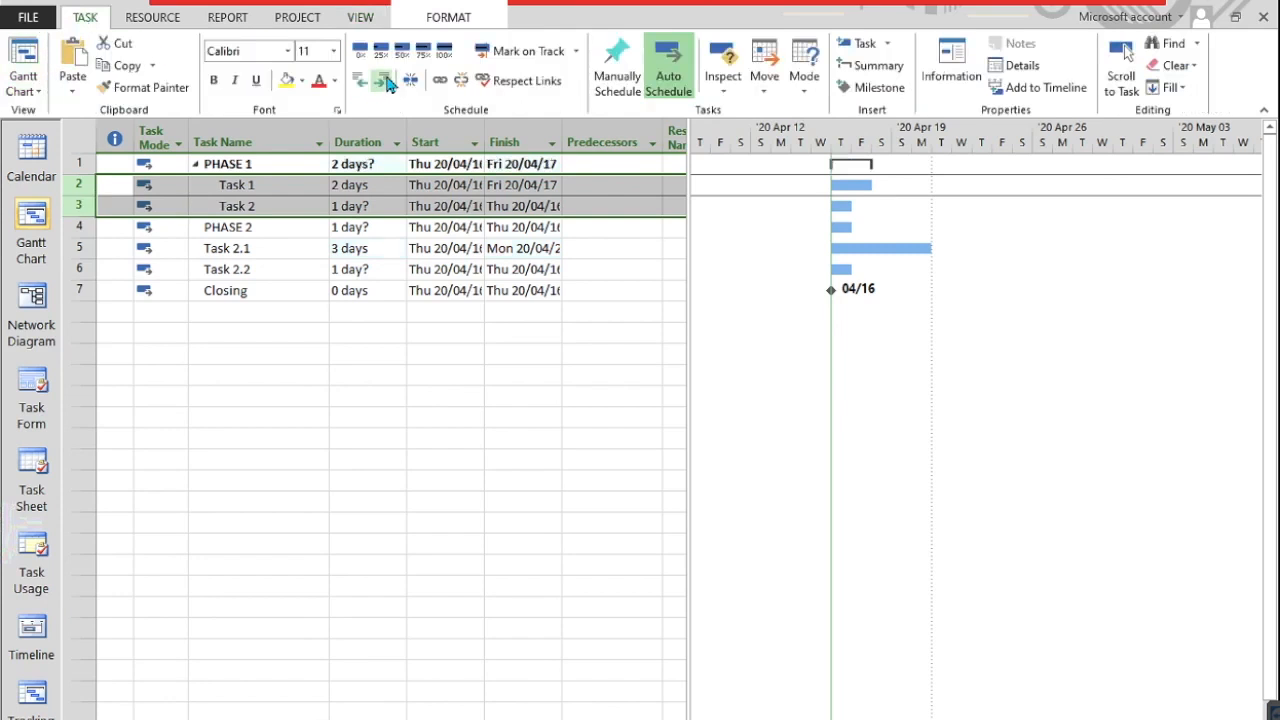
left_click_drag(80, 251, 77, 268)
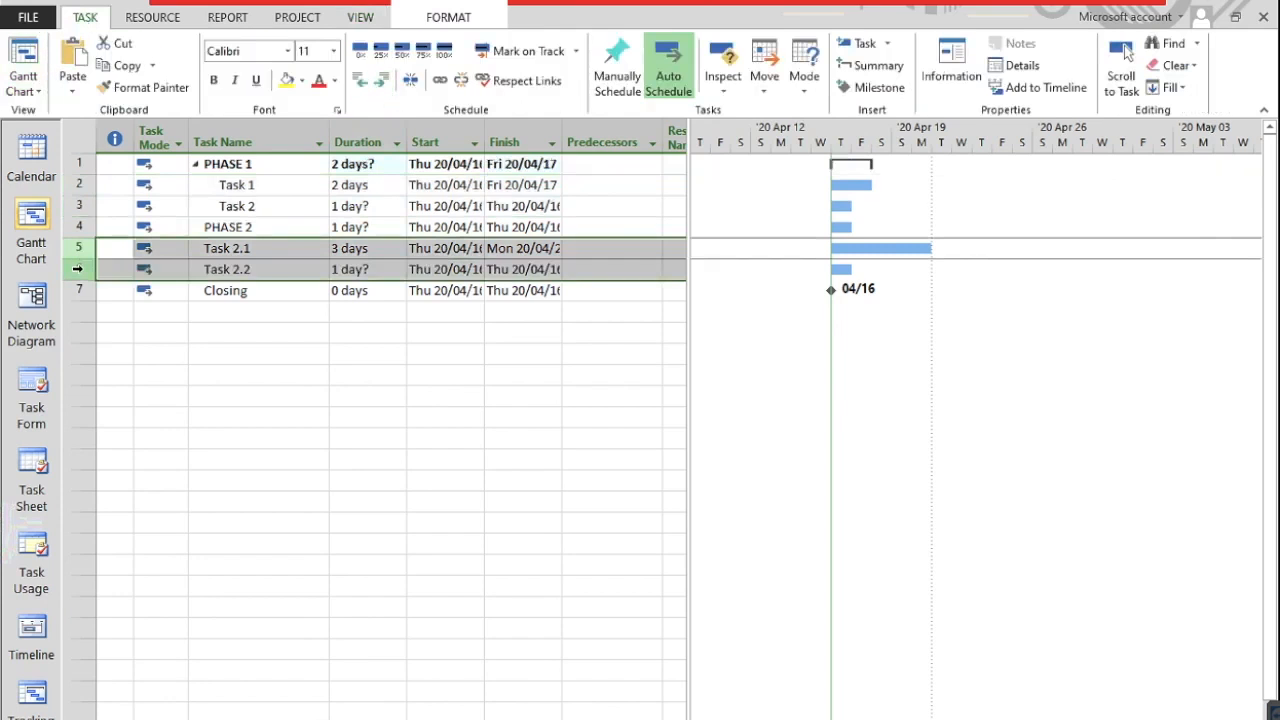
left_click(383, 82)
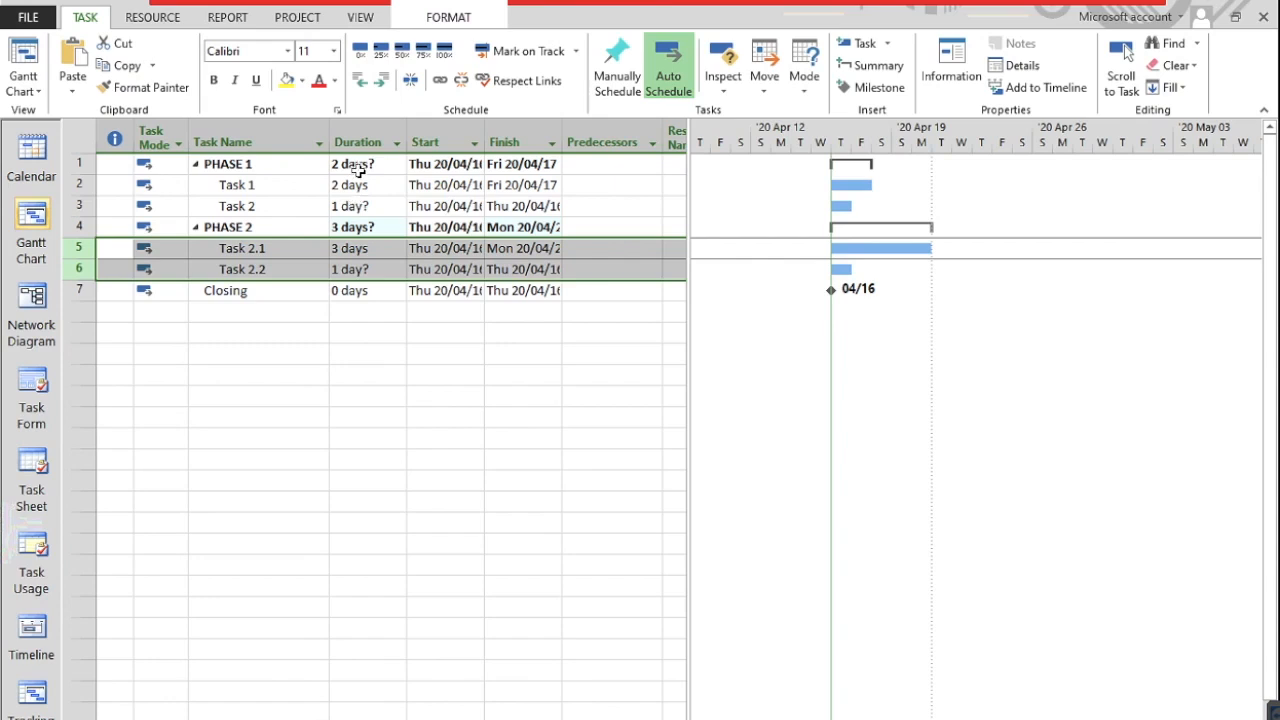
Link all tasks in the Task Name column in sequence, from PHASE 1 through Closing
left_click(357, 229)
left_click(252, 140)
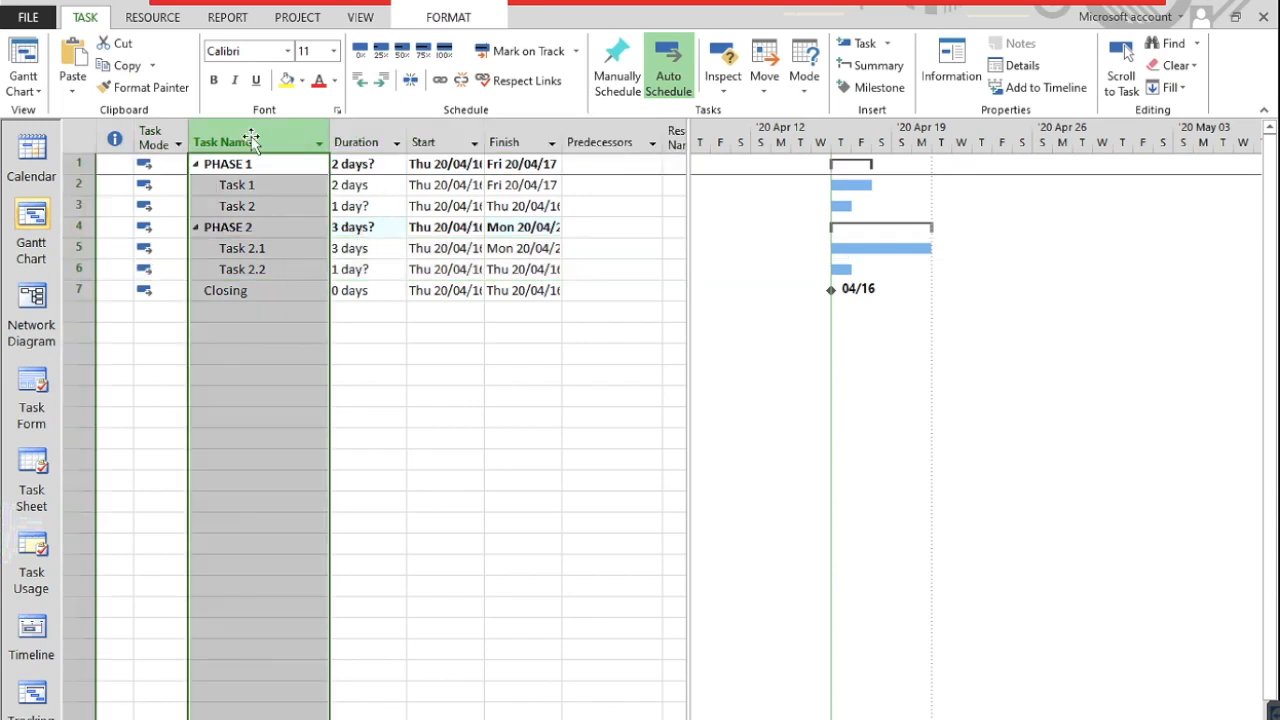
left_click(441, 87)
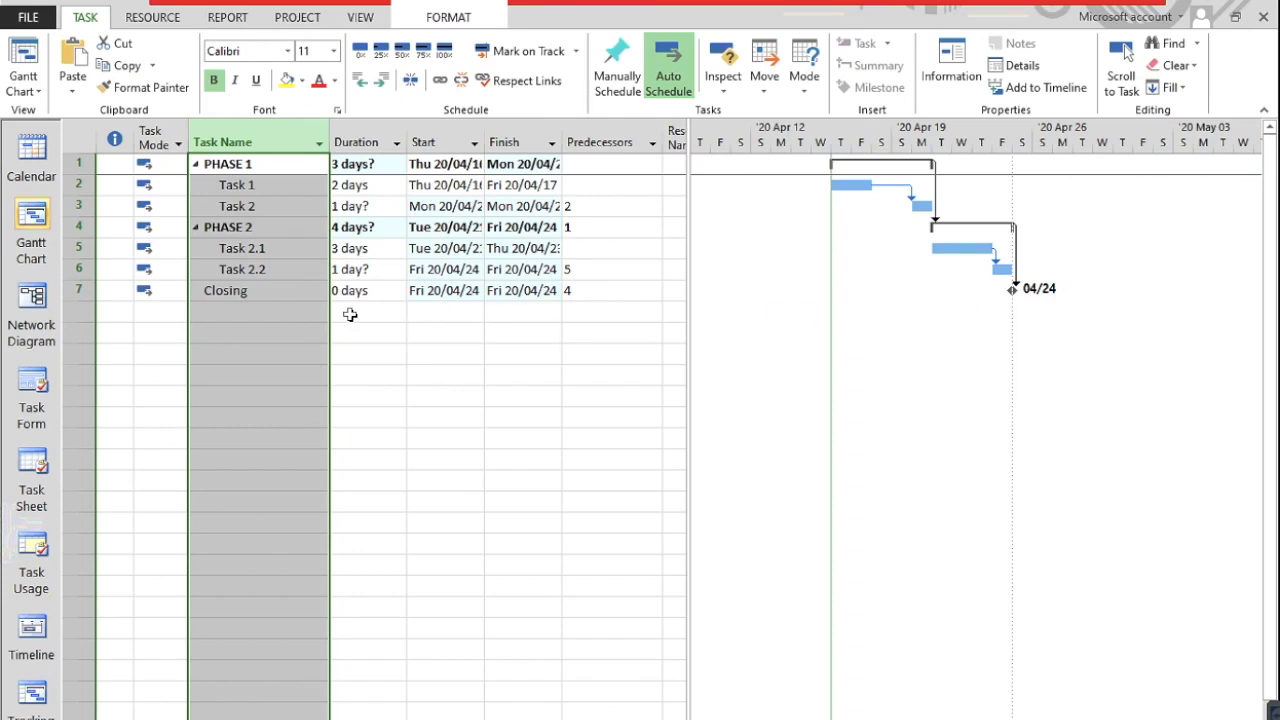
left_click(297, 312)
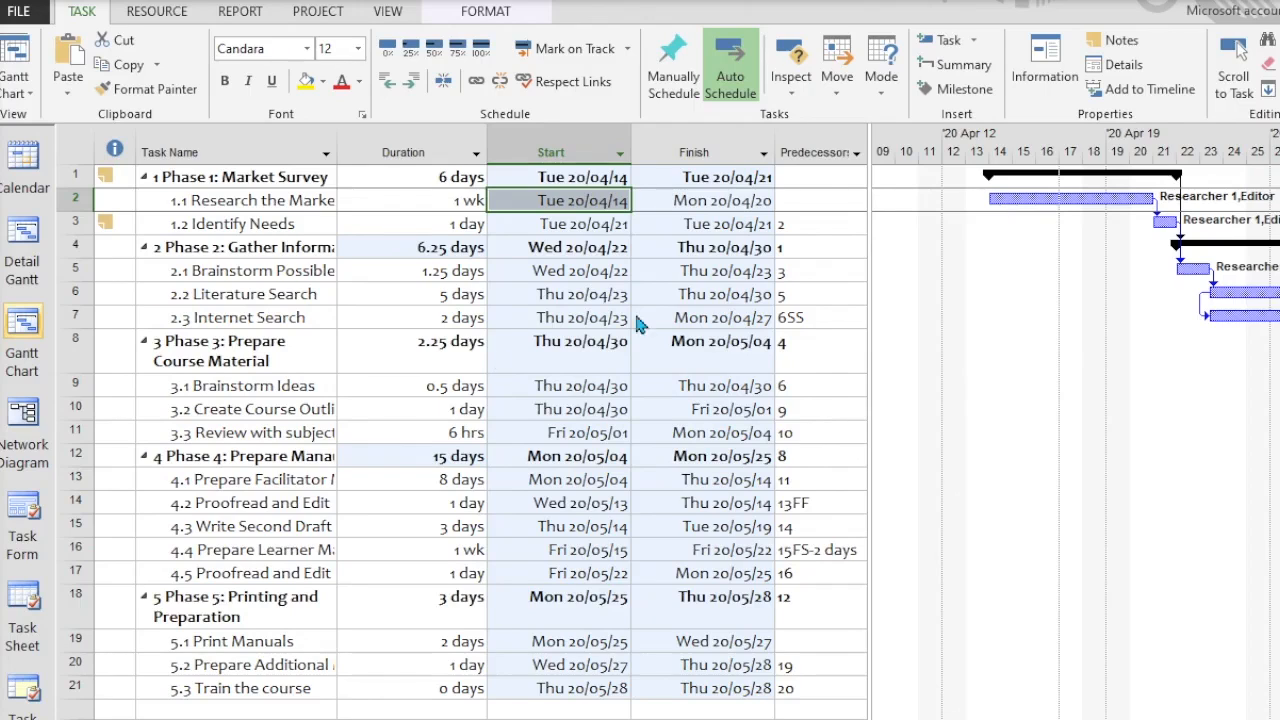
Mark all tasks in the Task Name column as on track to update their progress
left_click(225, 150)
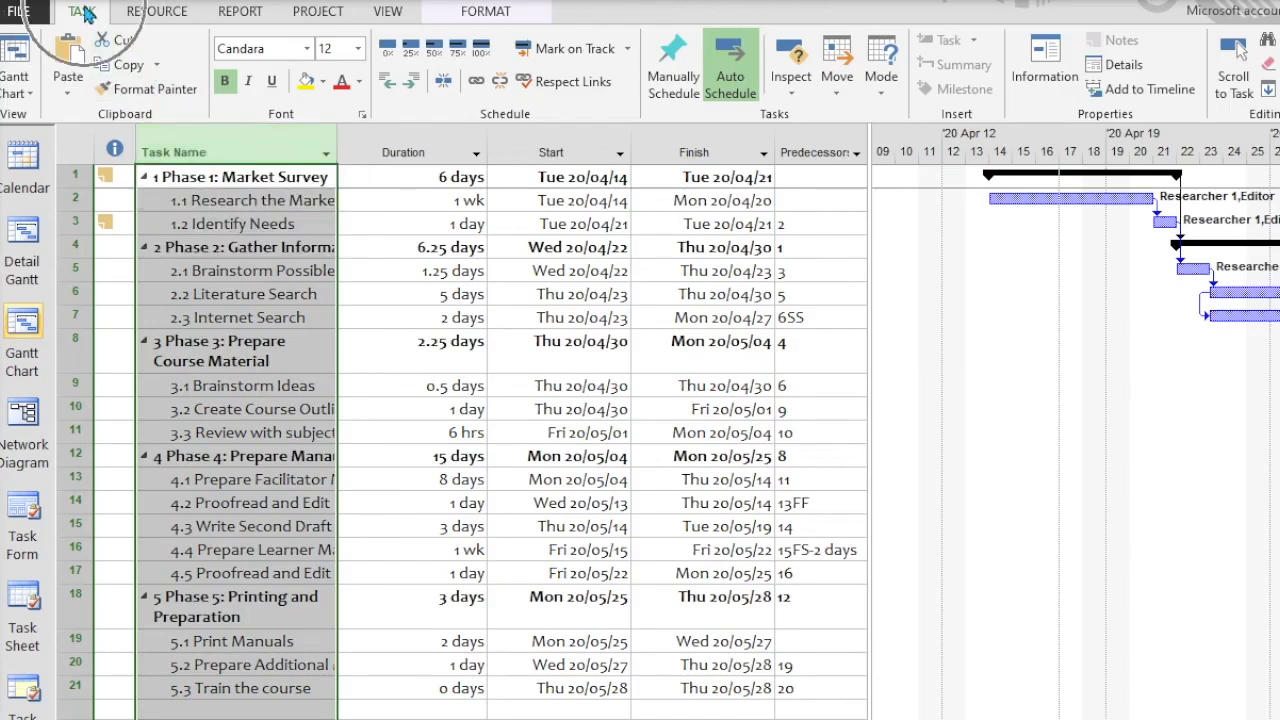
left_click(570, 55)
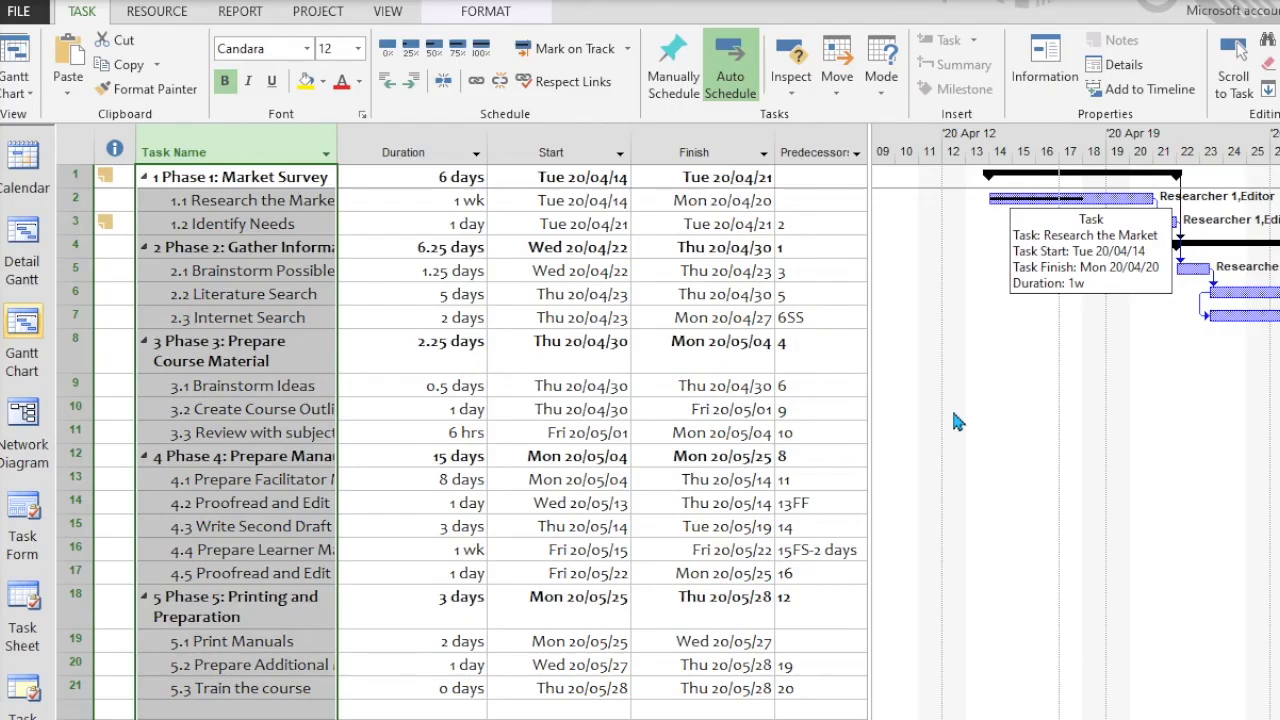
left_click(214, 200)
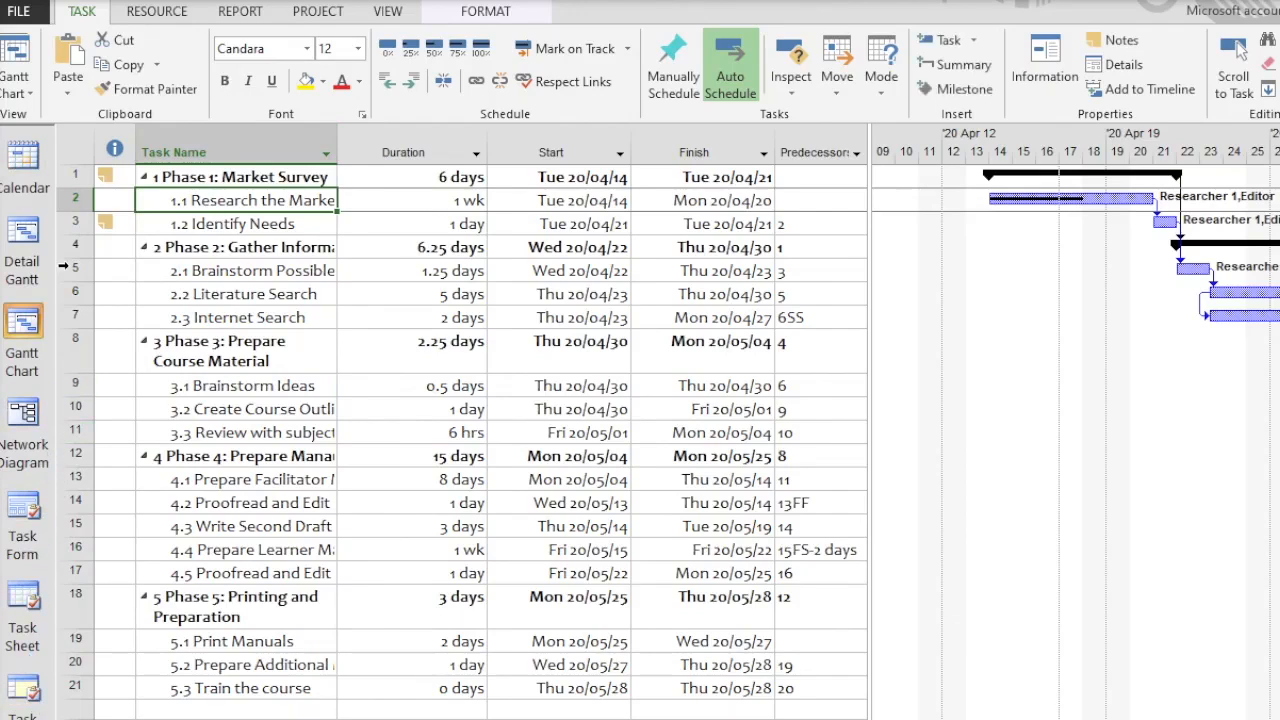
Display the project in the Tracking Gantt view and widen its table to include the Duration column
left_click(28, 95)
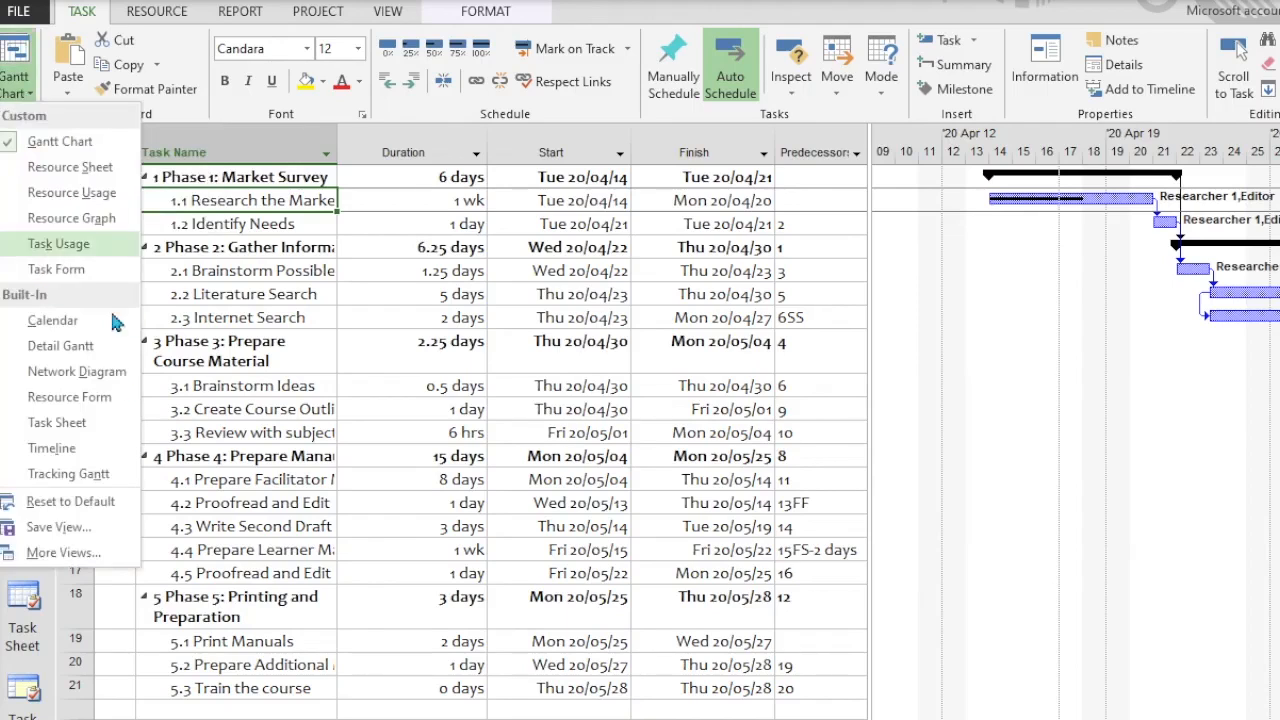
left_click(70, 552)
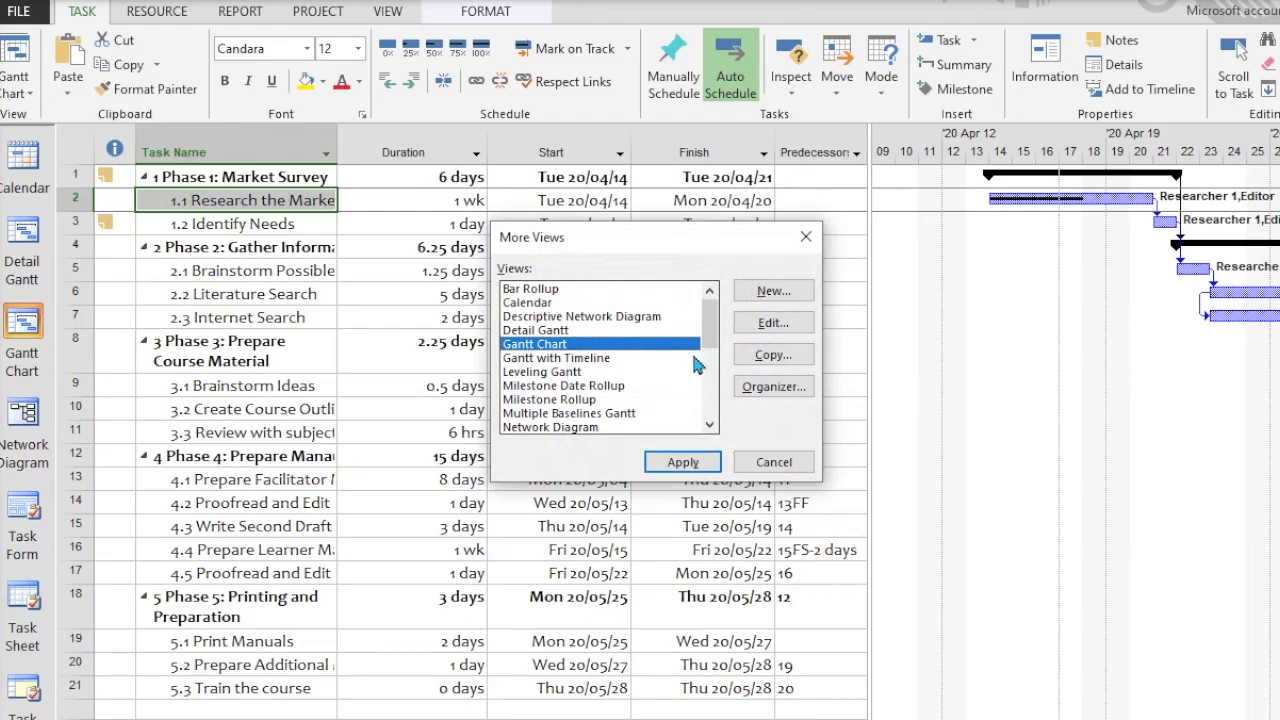
left_click_drag(713, 338, 709, 424)
left_click(548, 428)
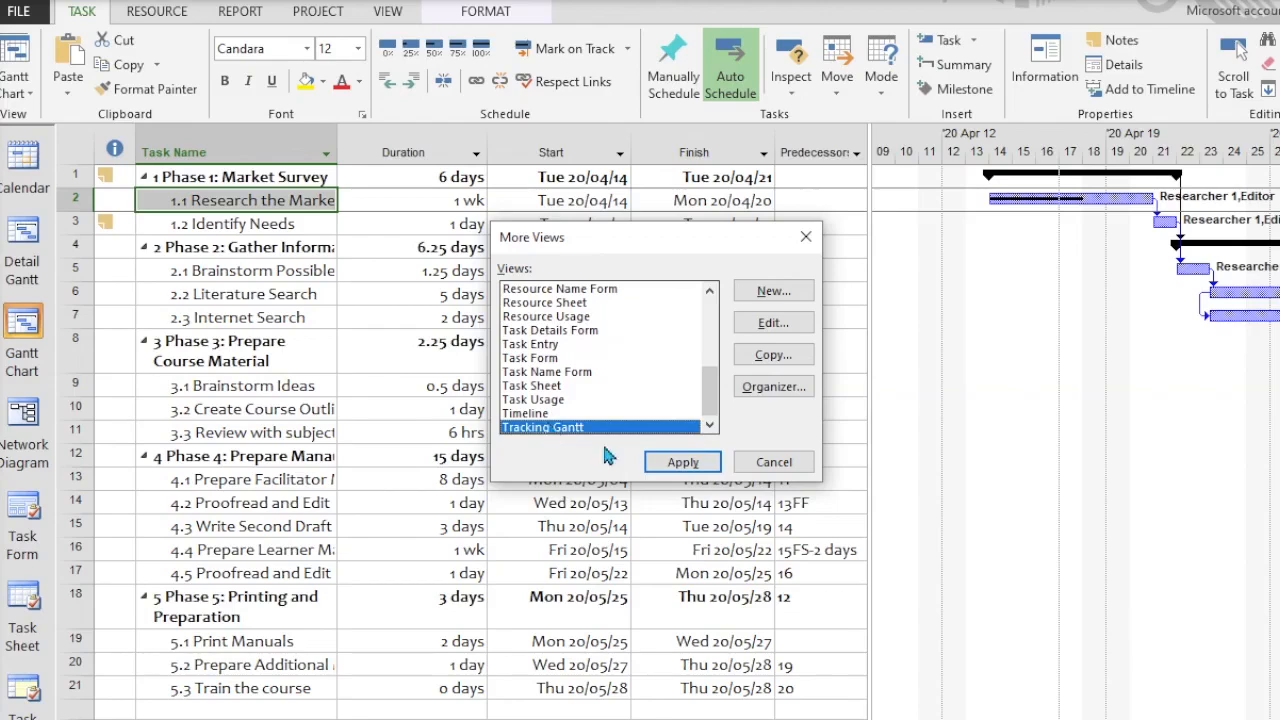
left_click(684, 463)
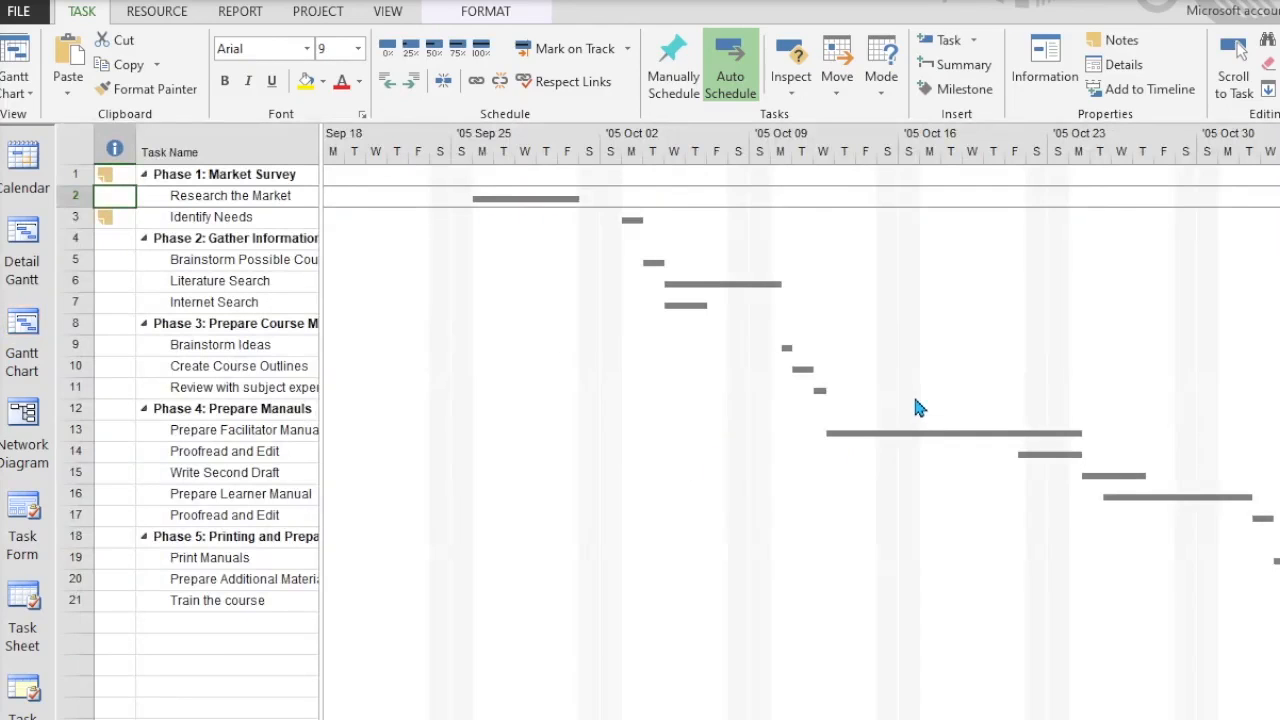
left_click_drag(320, 233, 489, 253)
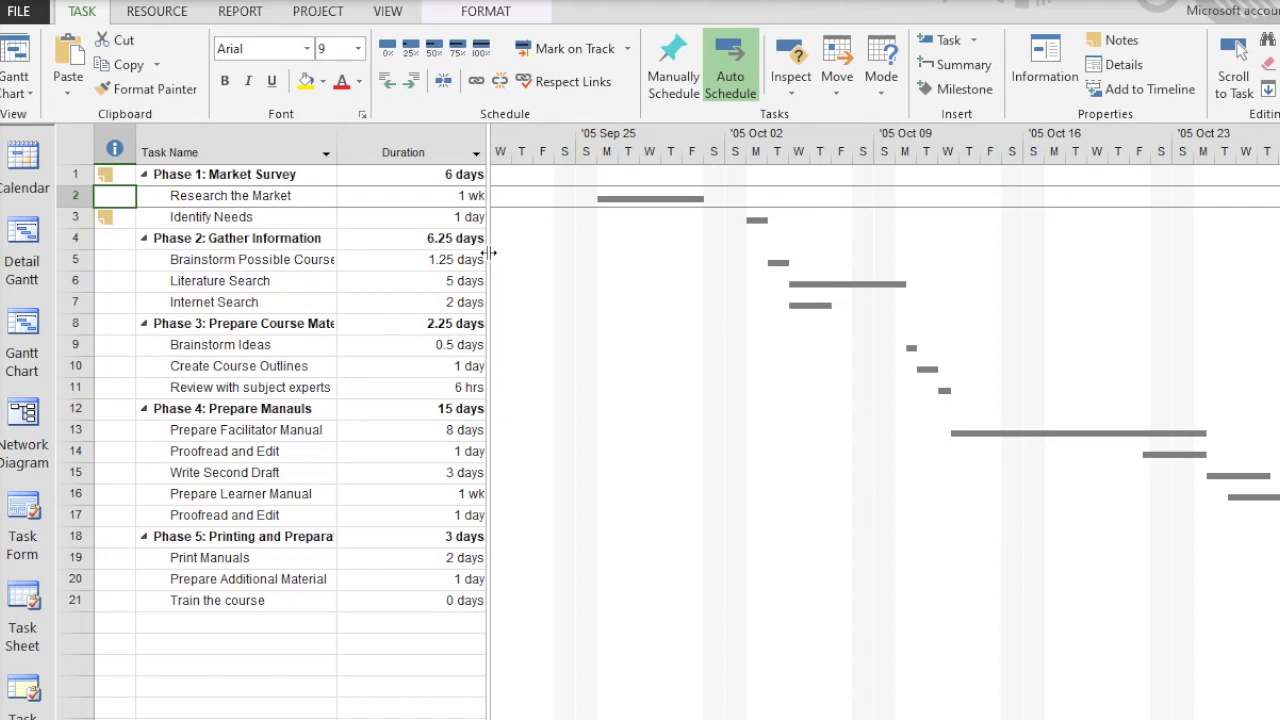
Return to the Gantt Chart view and set the baseline for the entire project, overwriting the previously saved baseline
left_click(24, 330)
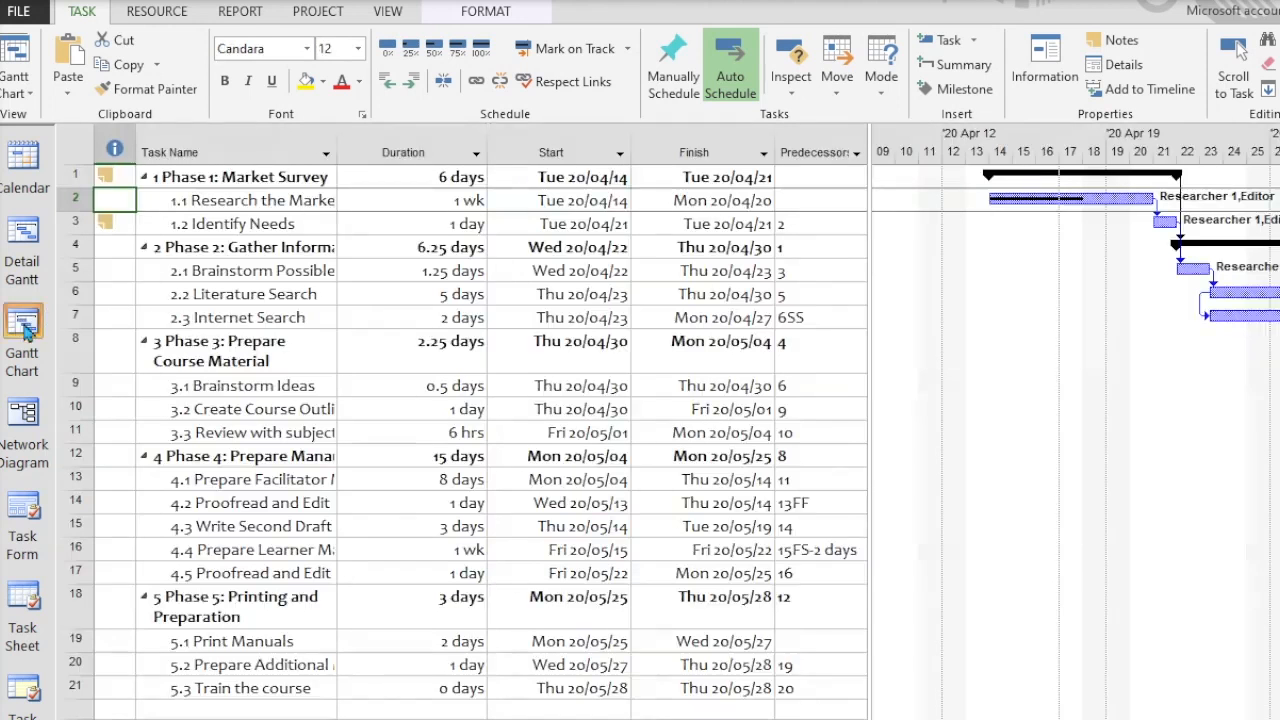
left_click(313, 12)
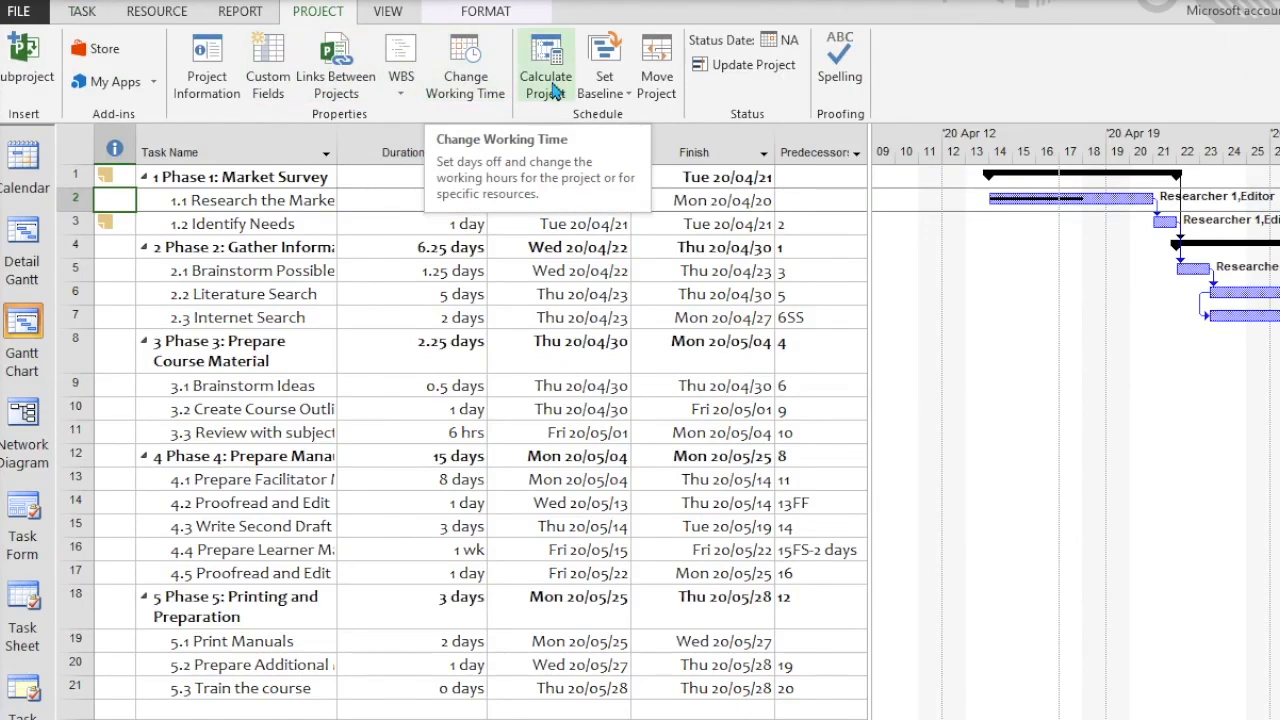
left_click(607, 88)
left_click(612, 121)
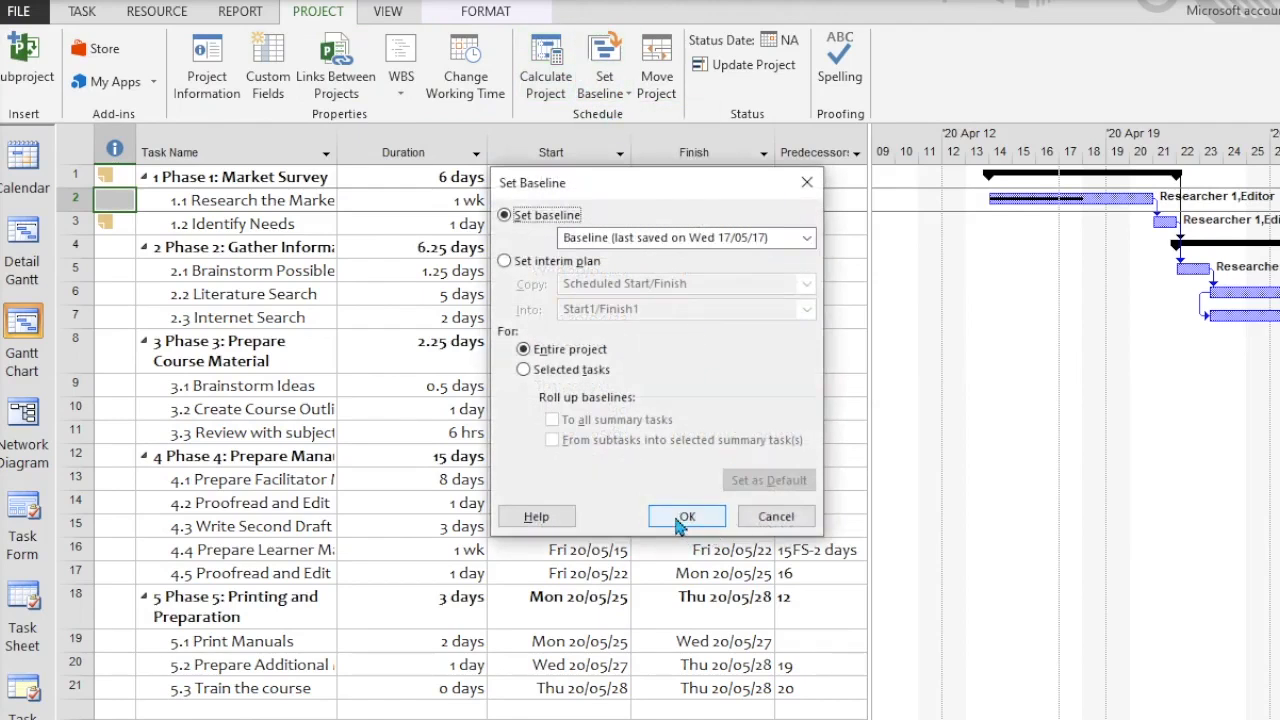
left_click(680, 522)
left_click(686, 430)
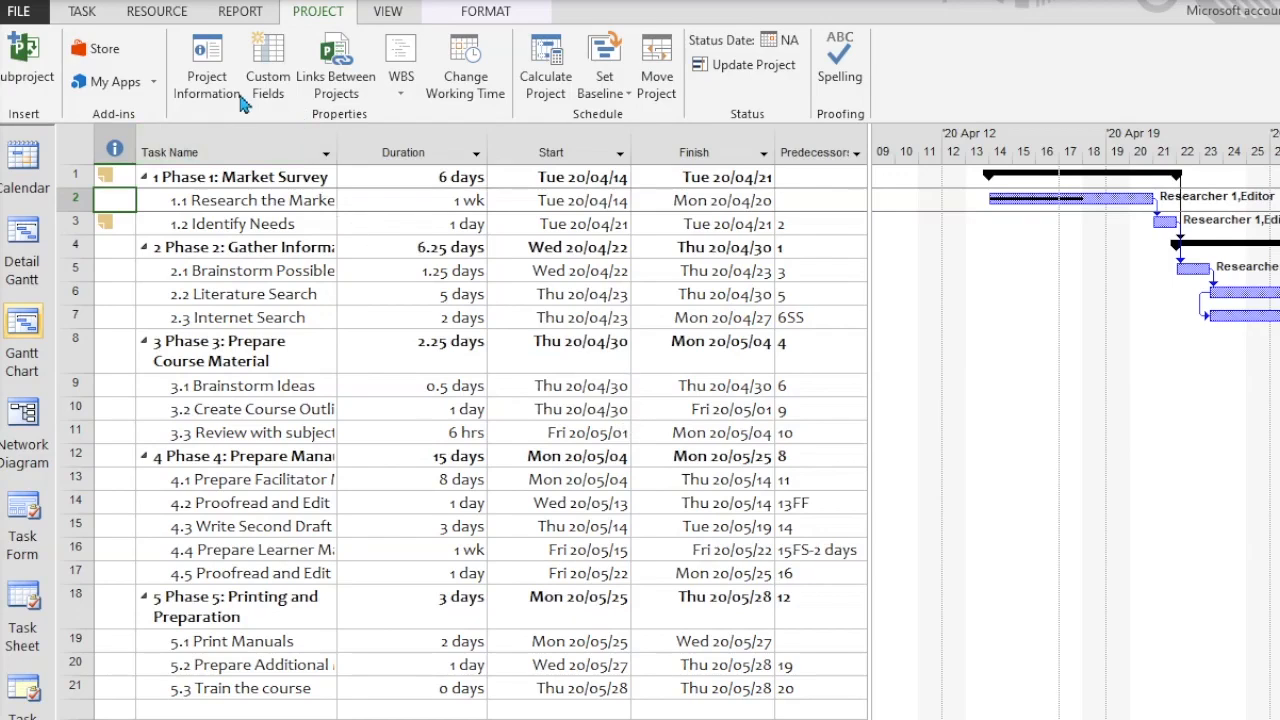
Review the project statistics comparing current, baseline, actual and remaining values, and close them
left_click(207, 75)
left_click(468, 436)
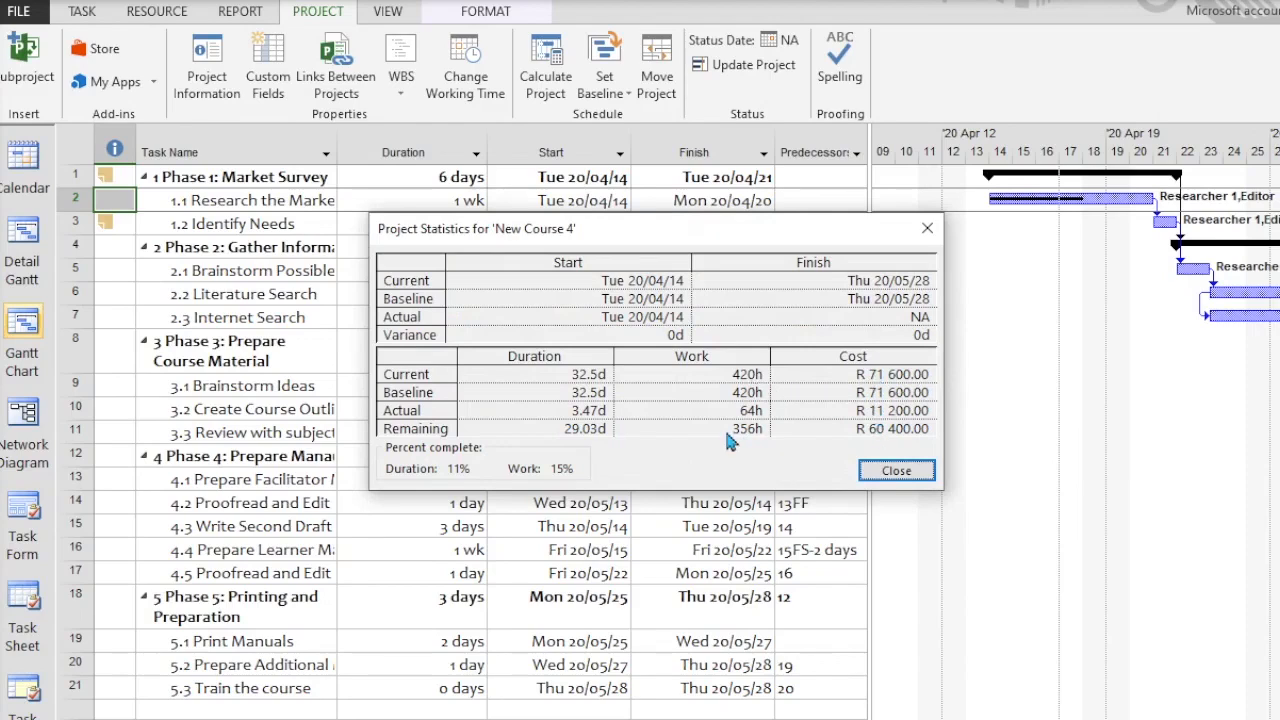
left_click(894, 470)
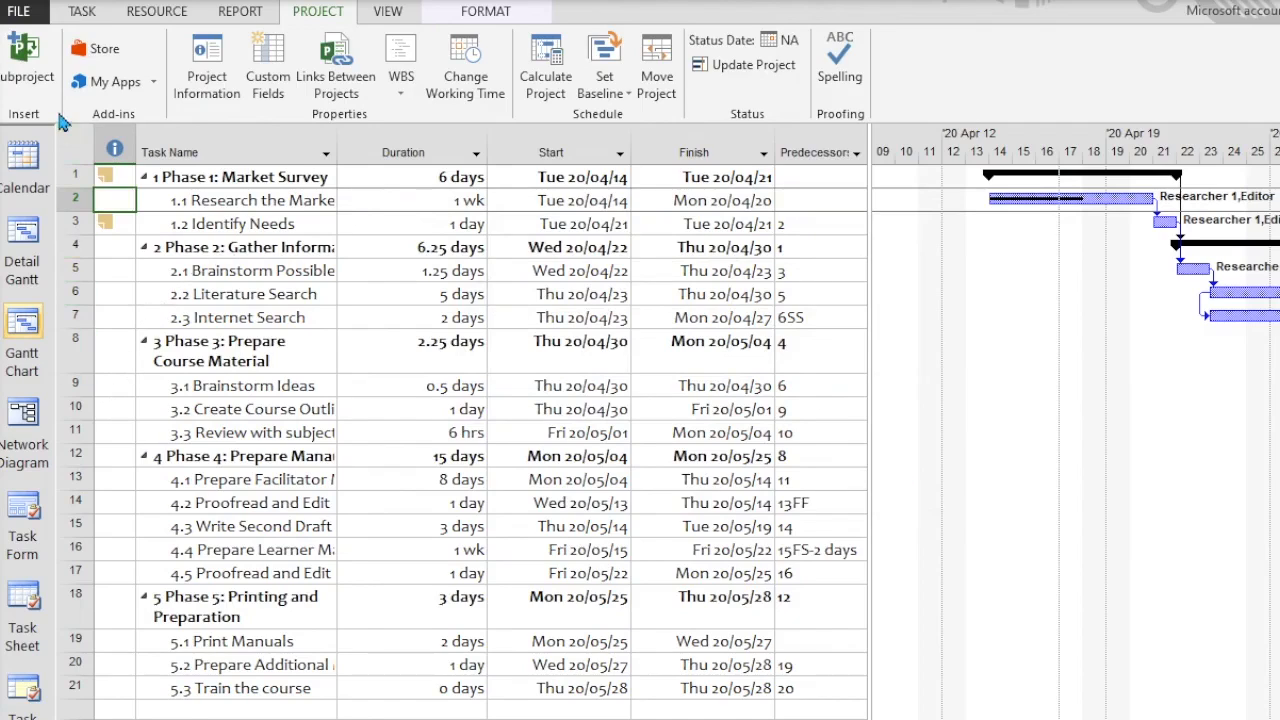
Switch to the Tracking Gantt view and bring the bars of the Research the Market task into view
left_click(80, 14)
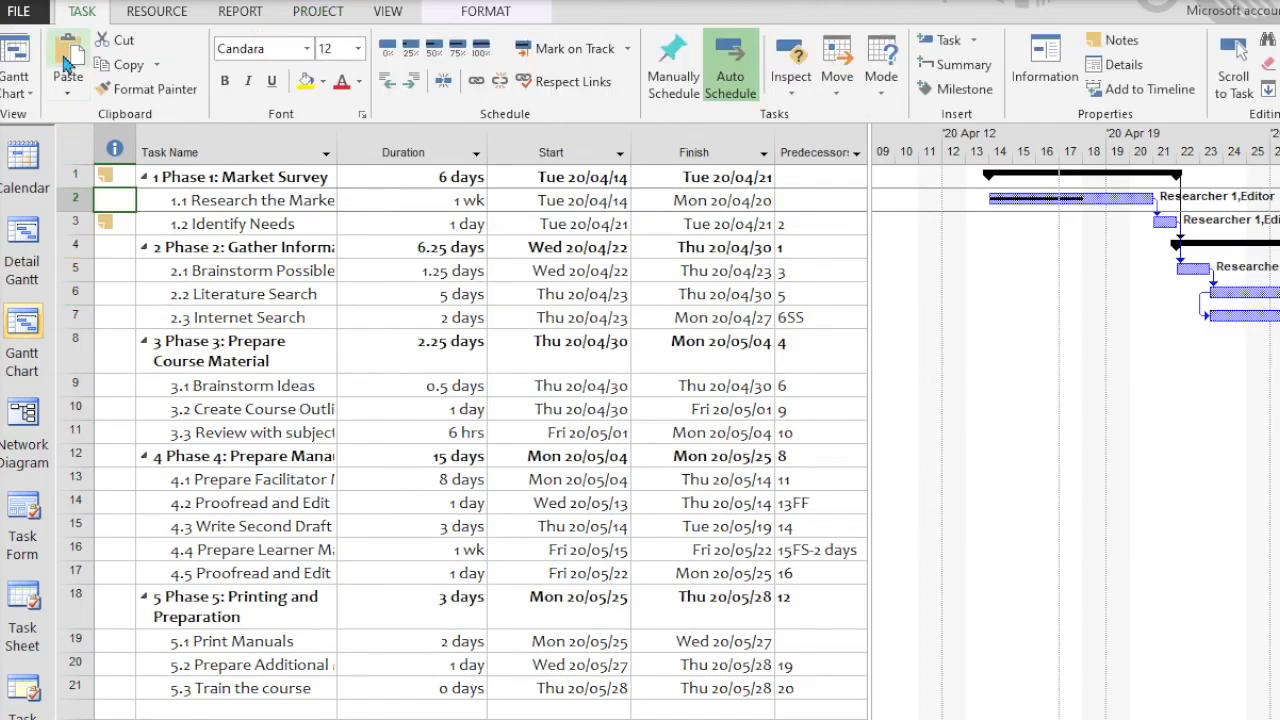
left_click(22, 94)
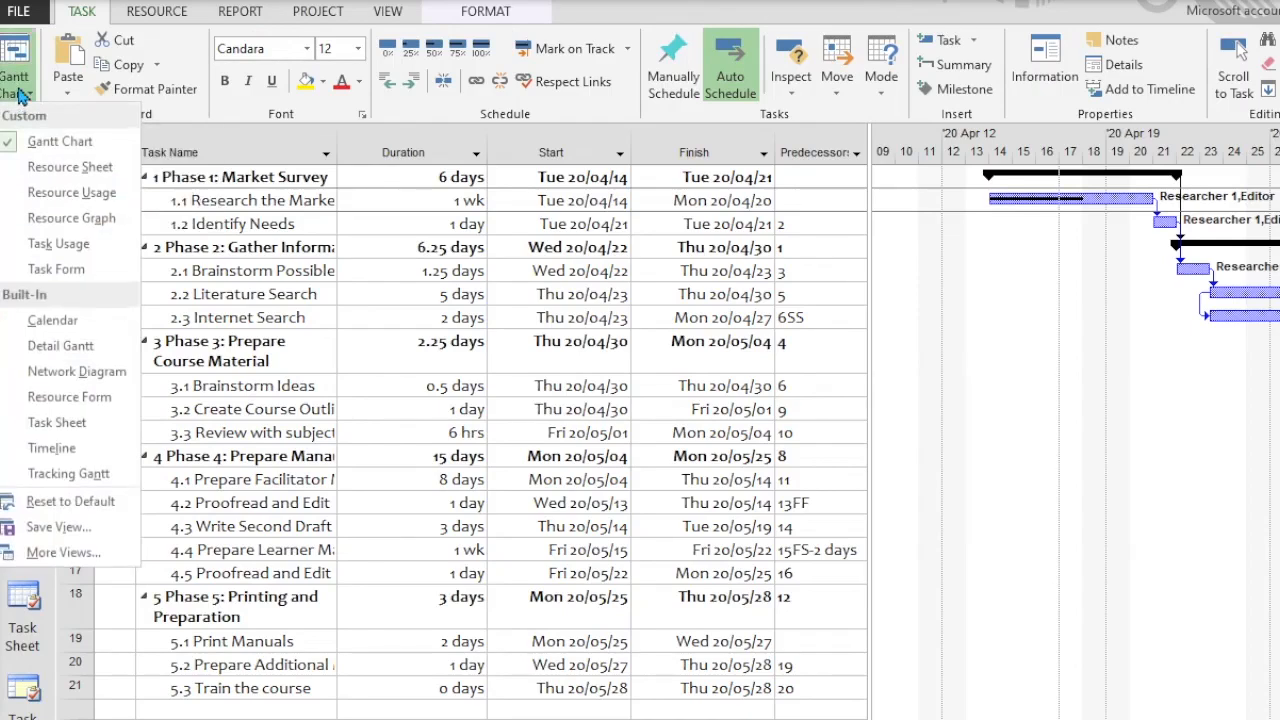
left_click(69, 480)
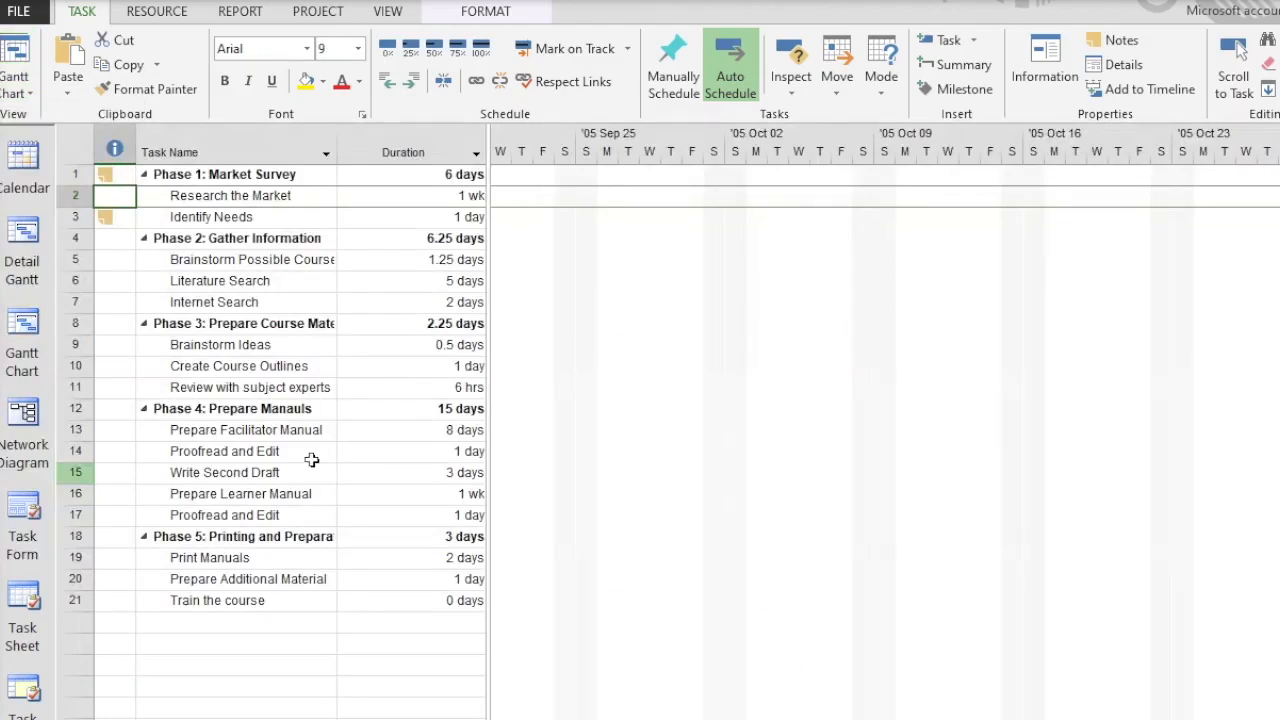
left_click(256, 197)
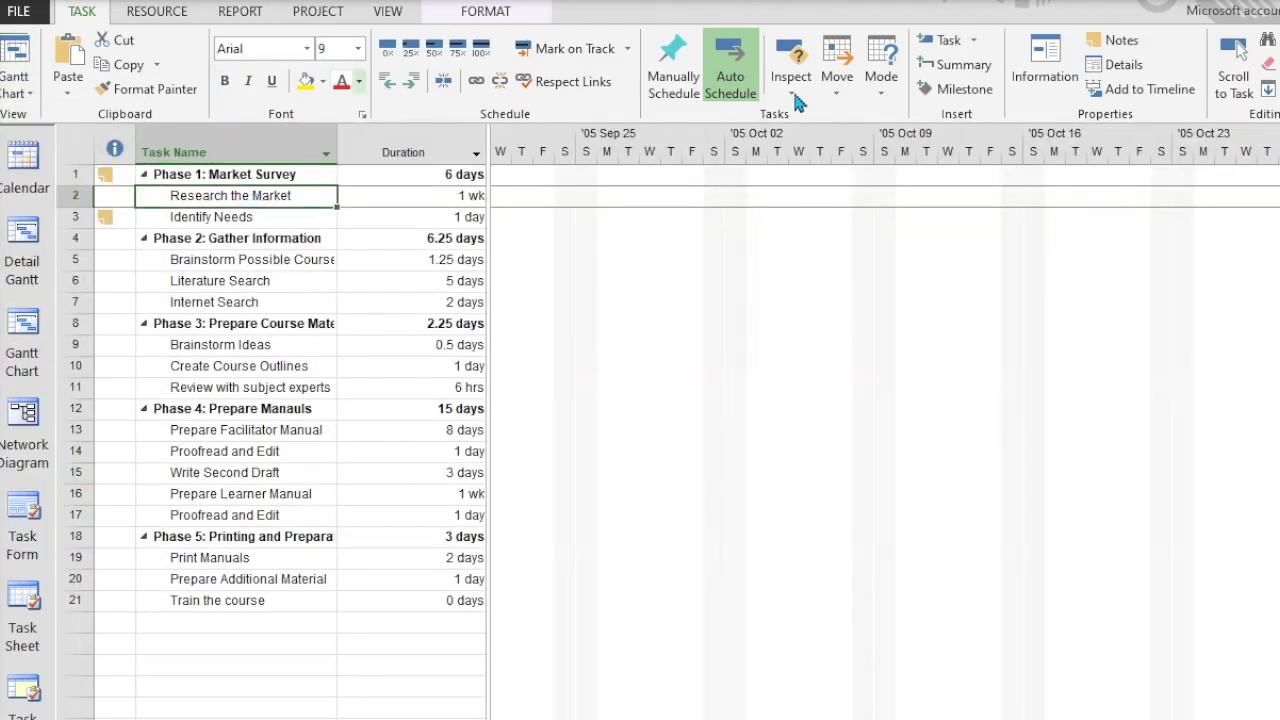
left_click(1233, 66)
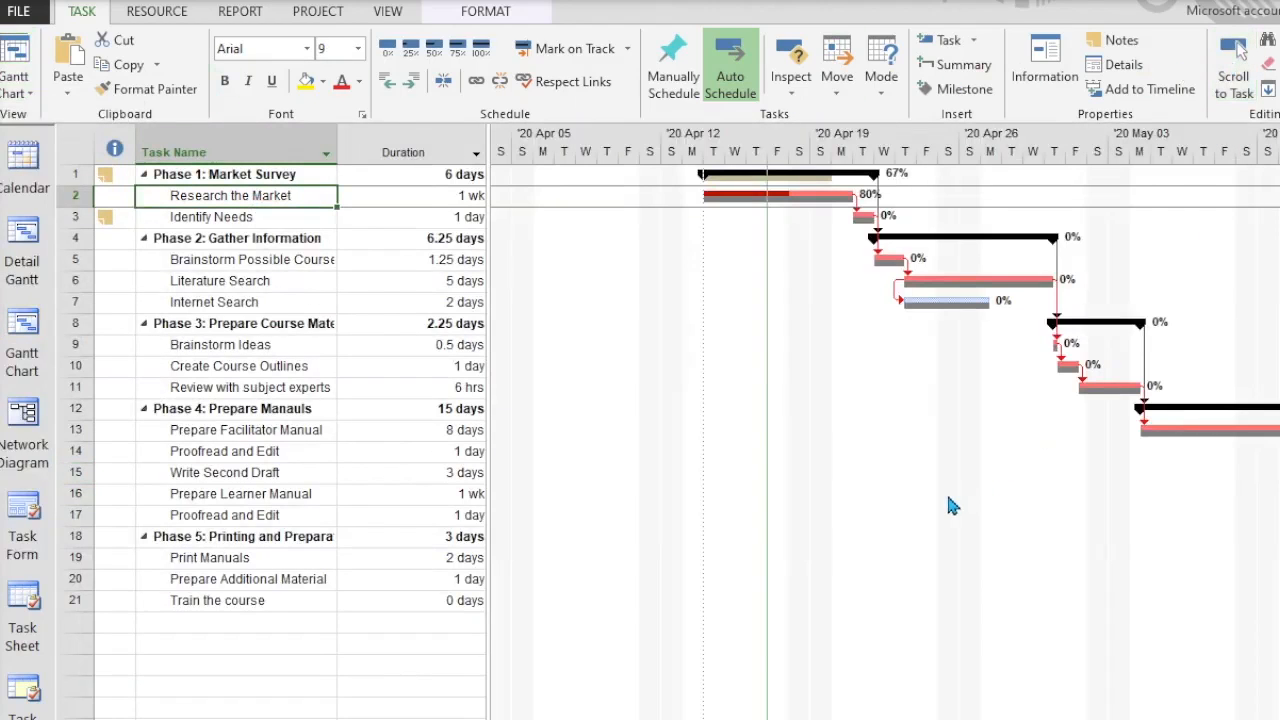